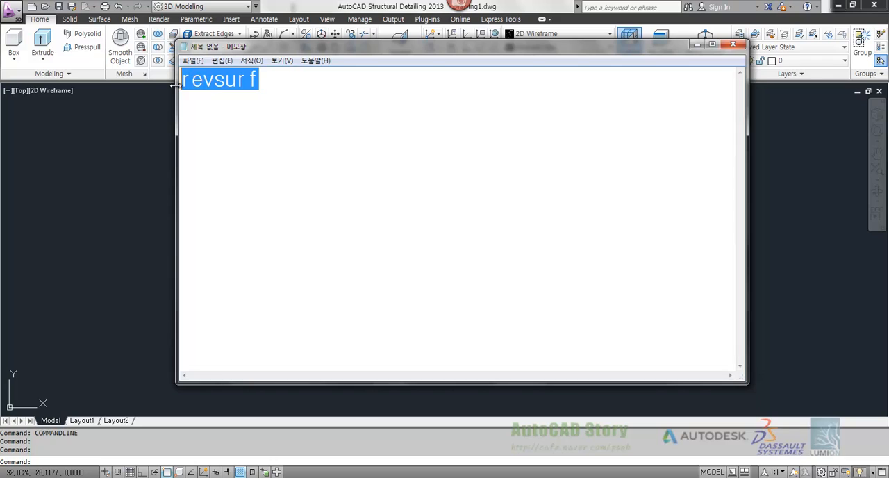
# Complete the first note line after "revsurf" with ": 회전을 사용한 객체형성".
pyautogui.click(250, 136)
pyautogui.moveTo(272, 81); pyautogui.dragTo(179, 87)
pyautogui.click(223, 143)
pyautogui.moveTo(279, 93); pyautogui.dragTo(183, 103)
pyautogui.click(256, 169)
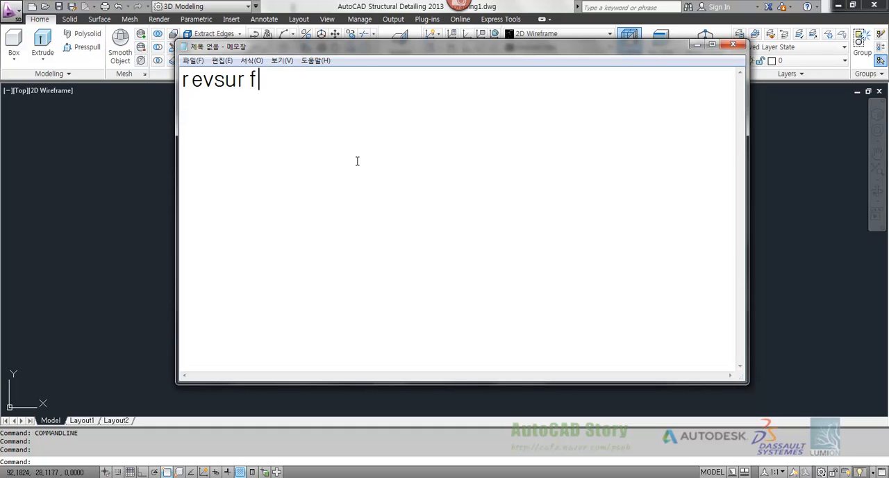
pyautogui.write(': 회전을 사용한 ')
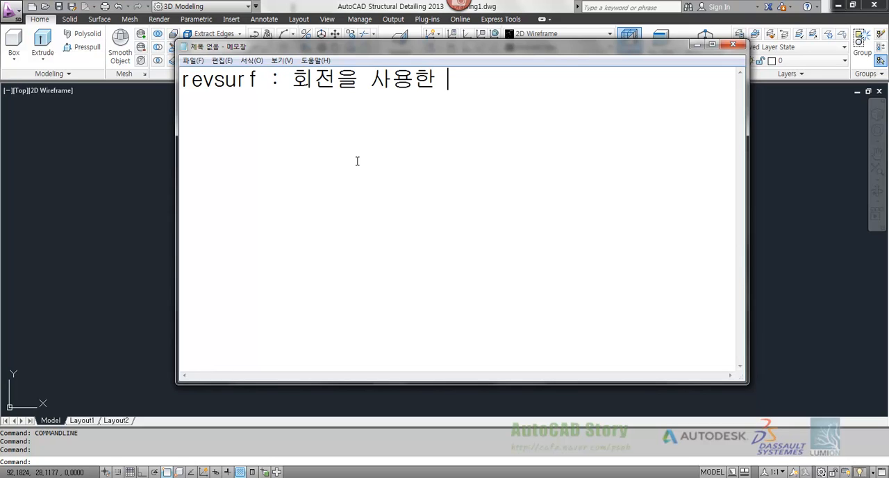
pyautogui.write('객ㅊ')
pyautogui.write('체형성')
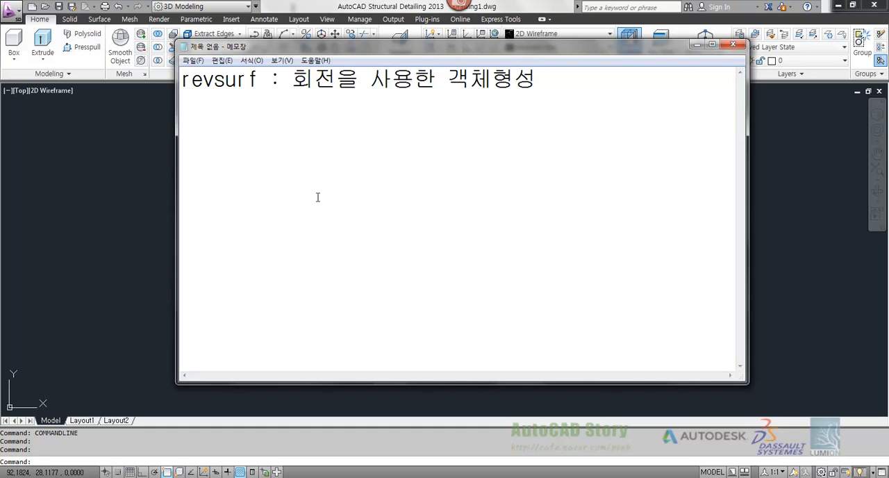
# Add an indented second note line reading "1객체 1축".
pyautogui.click(422, 205)
pyautogui.write('1객체 1축')
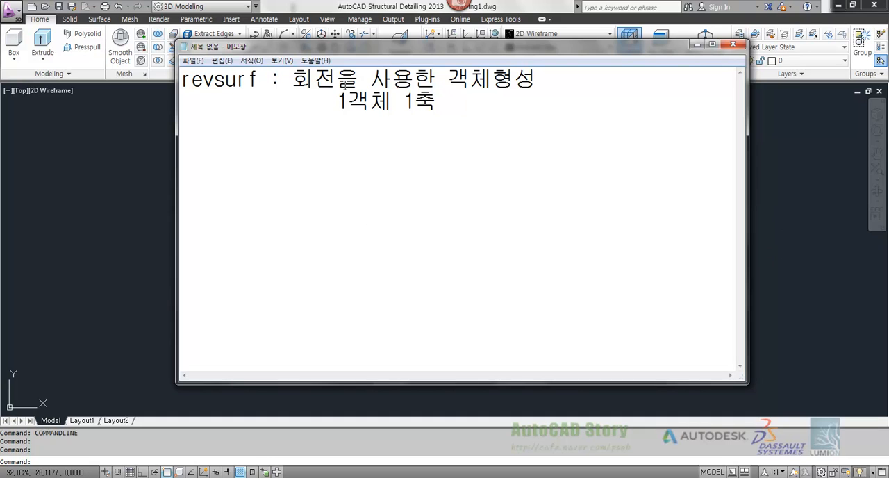
# Extend the second note line with "회전방향 반시계방향+".
pyautogui.click(504, 117)
pyautogui.write('반')
pyautogui.press('BackSpace')
pyautogui.press('BackSpace')
pyautogui.press('BackSpace')
pyautogui.write('회전방향')
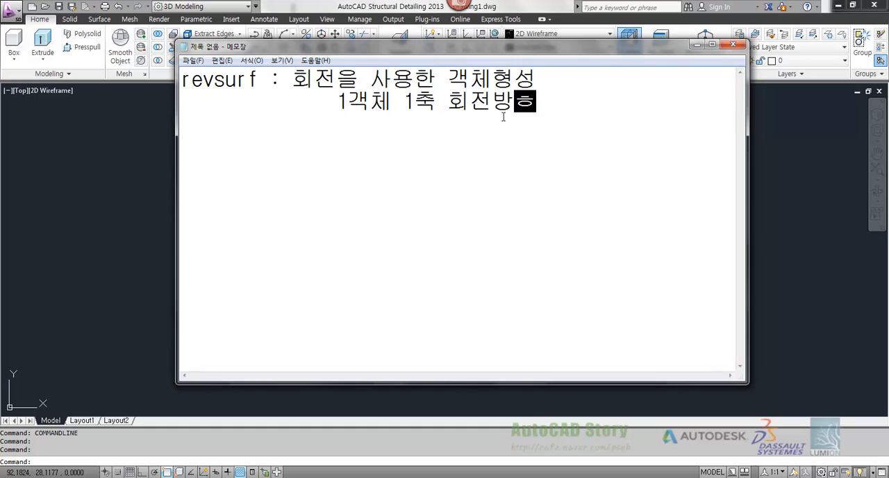
pyautogui.write(' 반식')
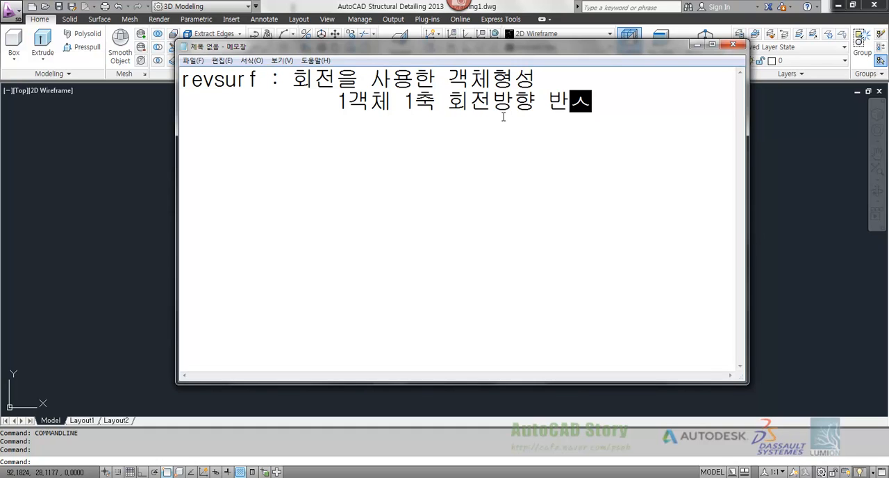
pyautogui.write('계방')
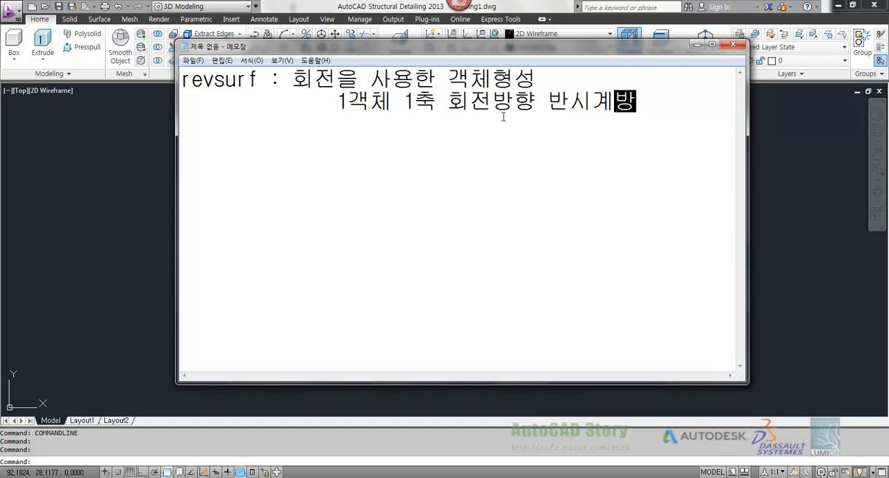
pyautogui.write('ㅎ향')
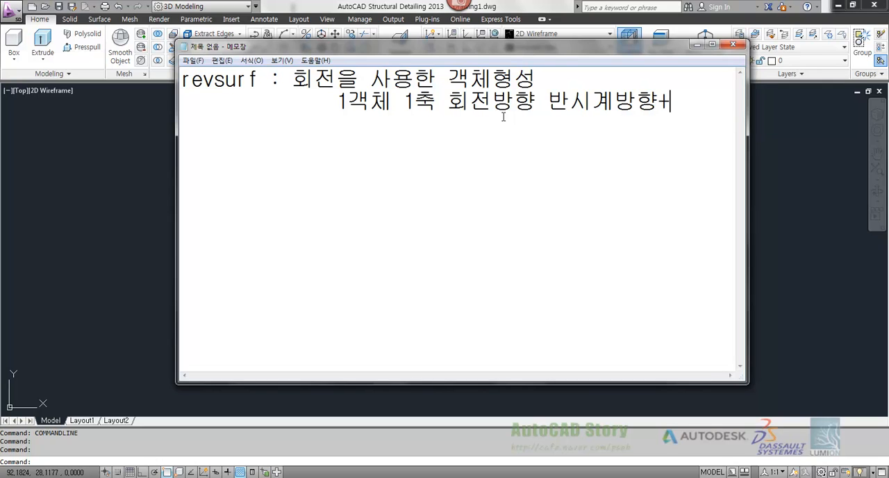
pyautogui.write('+')
# Add the note line "surftab1, 2" below the description, separated by a blank line.
pyautogui.press('Return')
pyautogui.press('Return')
pyautogui.write('녁ㄹㅅ뮤')
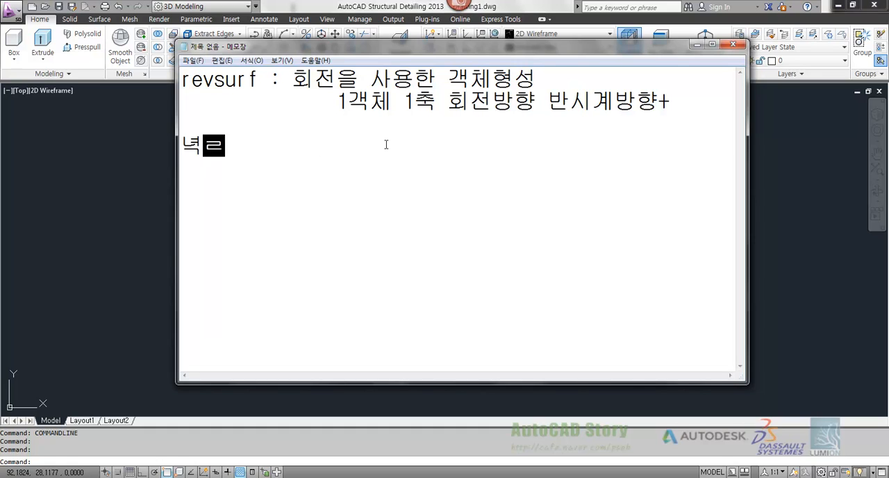
pyautogui.press('BackSpace')
pyautogui.press('BackSpace')
pyautogui.press('BackSpace')
pyautogui.press('BackSpace')
pyautogui.press('BackSpace')
pyautogui.press('Hangul')
pyautogui.write('surft')
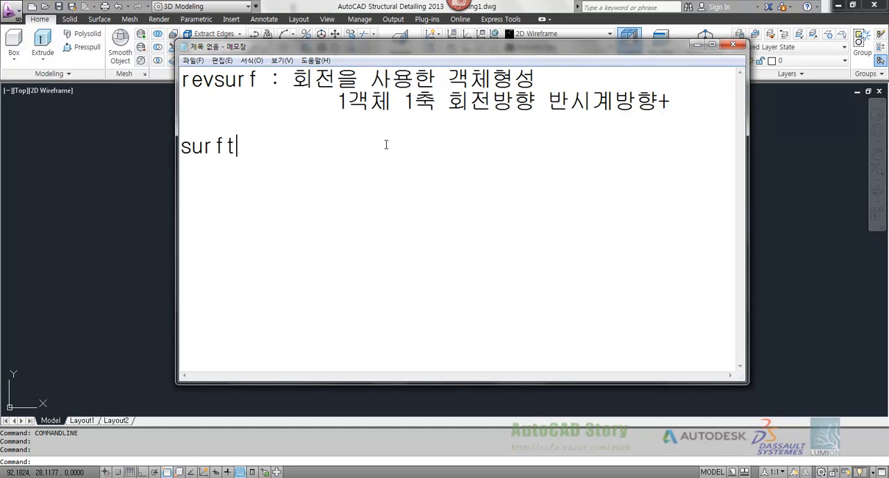
pyautogui.write('ab1, 2')
pyautogui.moveTo(183, 85); pyautogui.dragTo(671, 104)
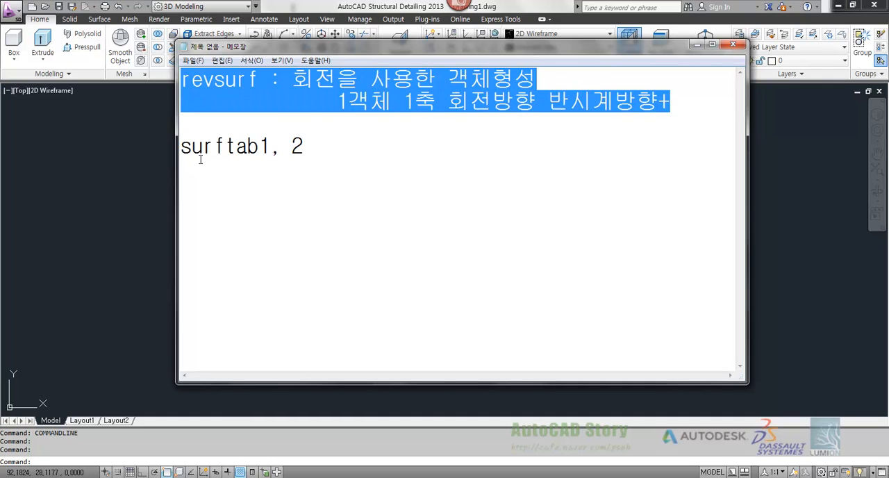
pyautogui.moveTo(182, 153); pyautogui.dragTo(340, 153)
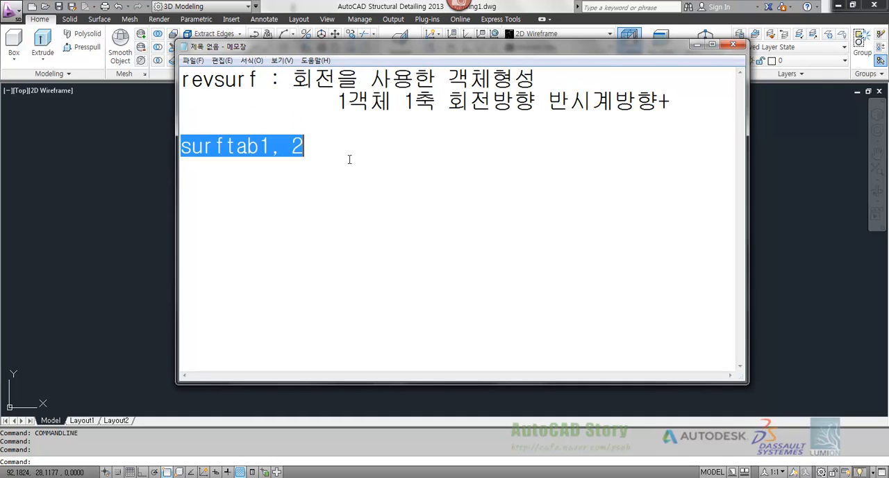
pyautogui.moveTo(270, 149); pyautogui.dragTo(174, 153)
pyautogui.click(303, 186)
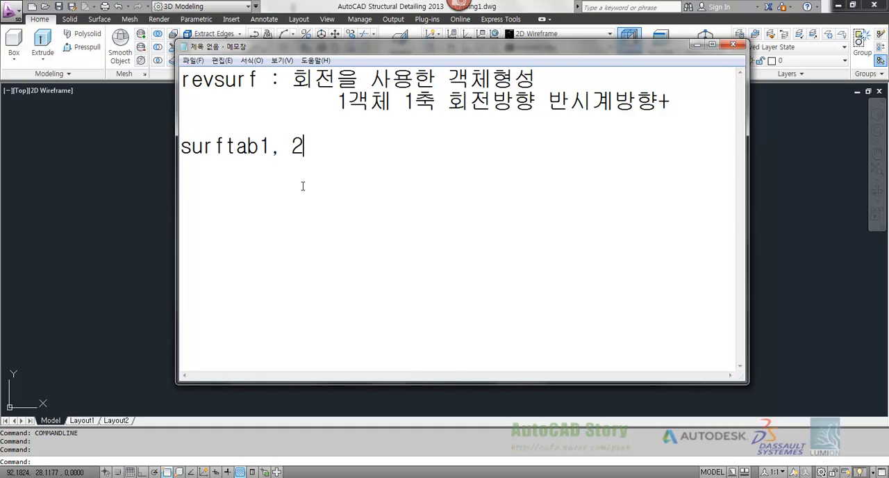
pyautogui.moveTo(309, 145); pyautogui.dragTo(184, 156)
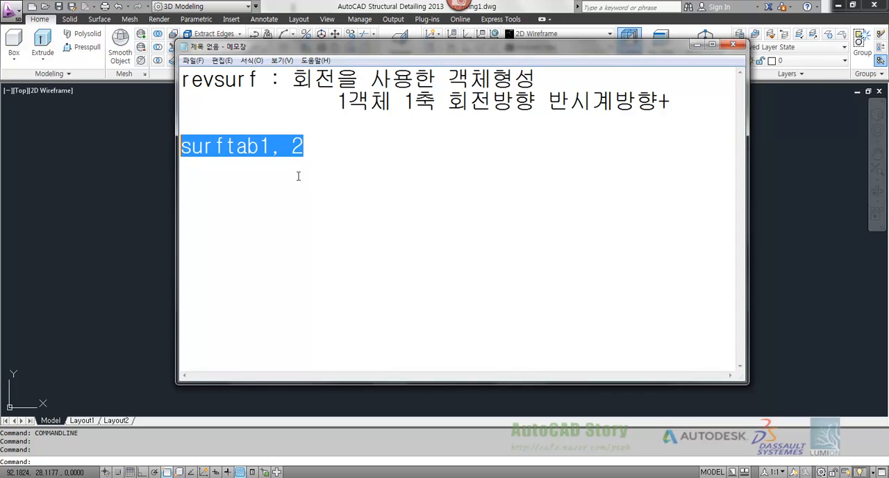
# Switch to AutoCAD and set the SURFTAB1 variable to 24.
pyautogui.click(85, 205)
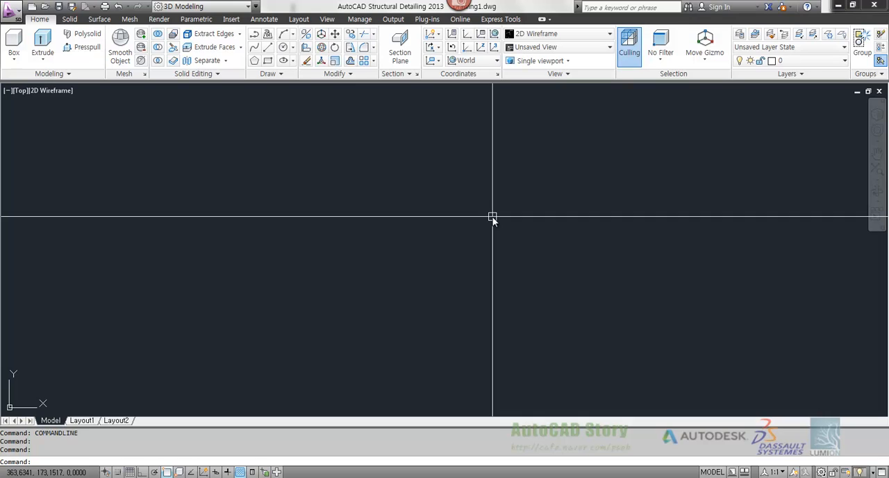
pyautogui.write('surft')
pyautogui.press('Return')
pyautogui.write('24')
pyautogui.press('Return')
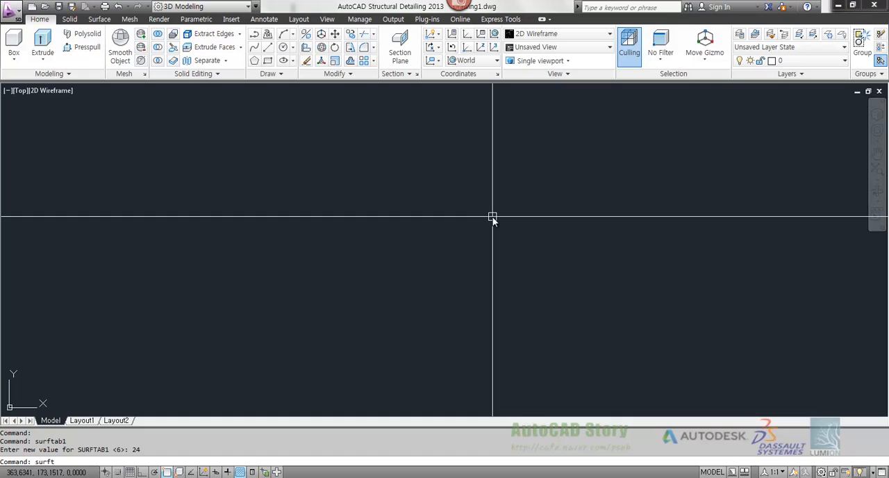
# Set the SURFTAB2 variable to 24.
pyautogui.write('surftab2')
pyautogui.press('Return')
pyautogui.write('24')
pyautogui.press('Return')
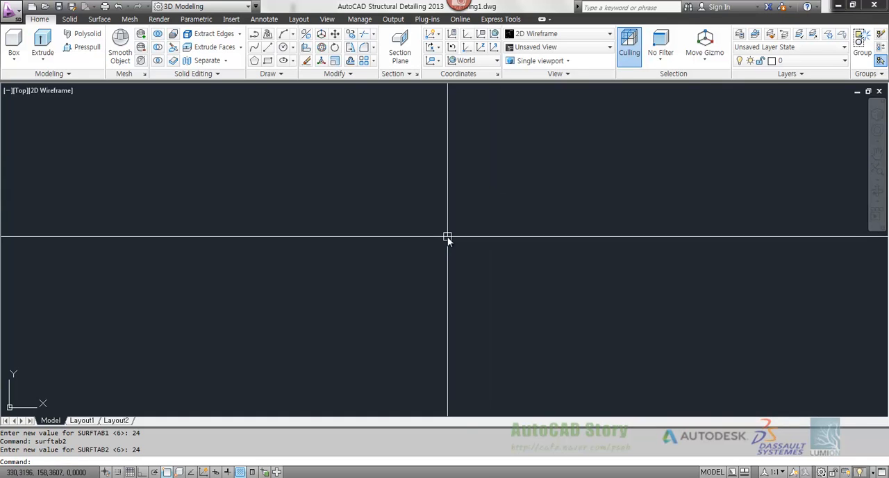
# Draw a freehand-sized circle in the left half of the drawing area.
pyautogui.write('c')
pyautogui.press('Return')
pyautogui.click(248, 255)
pyautogui.click(304, 318)
# Draw a vertical line beside the circle on its right with Ortho on, longer than the circle's diameter.
pyautogui.write('lv')
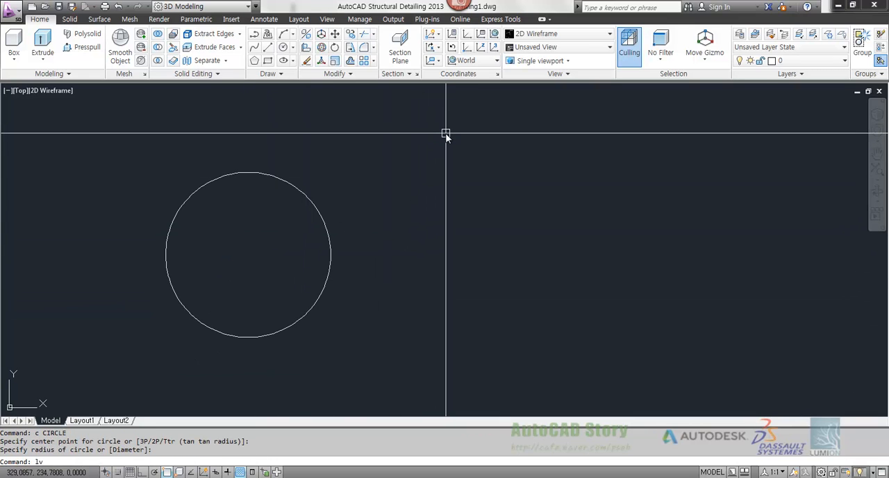
pyautogui.press('Escape')
pyautogui.press('Escape')
pyautogui.write('l')
pyautogui.press('Return')
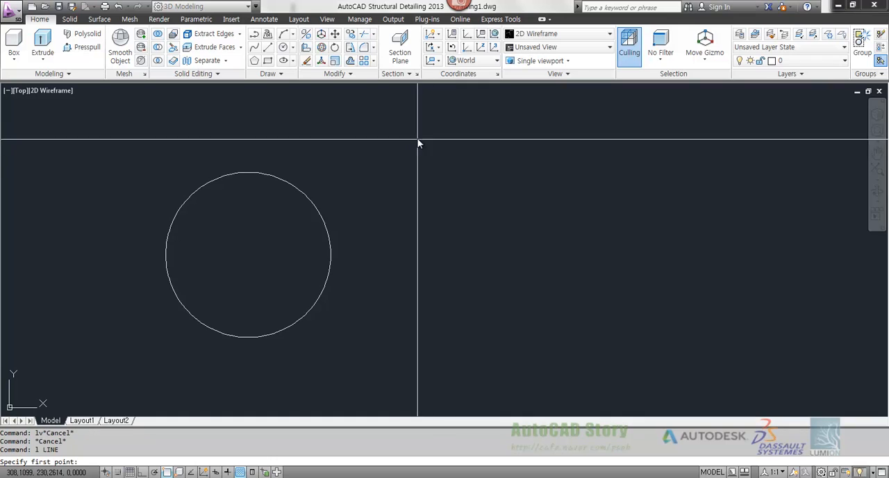
pyautogui.click(433, 115)
pyautogui.scroll(-2, 451, 268)
pyautogui.press('F8')
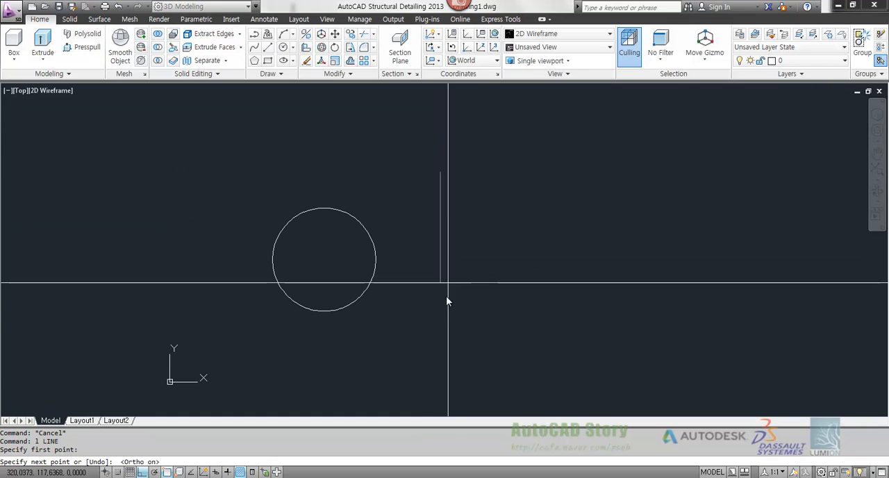
pyautogui.click(456, 378)
pyautogui.press('Return')
pyautogui.click(386, 314)
pyautogui.click(324, 257)
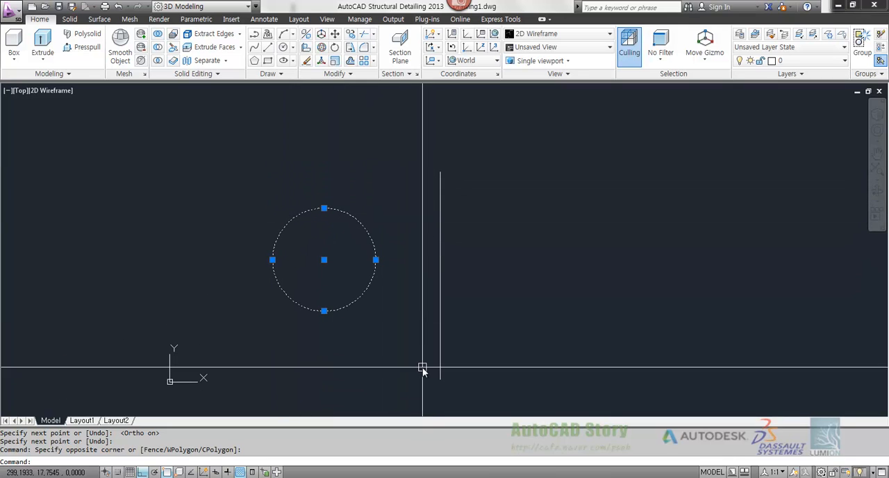
pyautogui.click(440, 212)
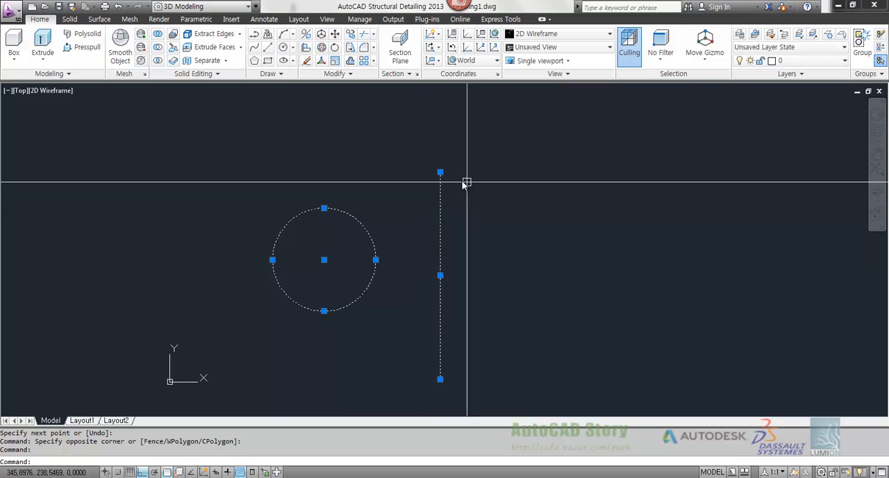
pyautogui.press('Escape')
pyautogui.click(347, 219)
pyautogui.press('Escape')
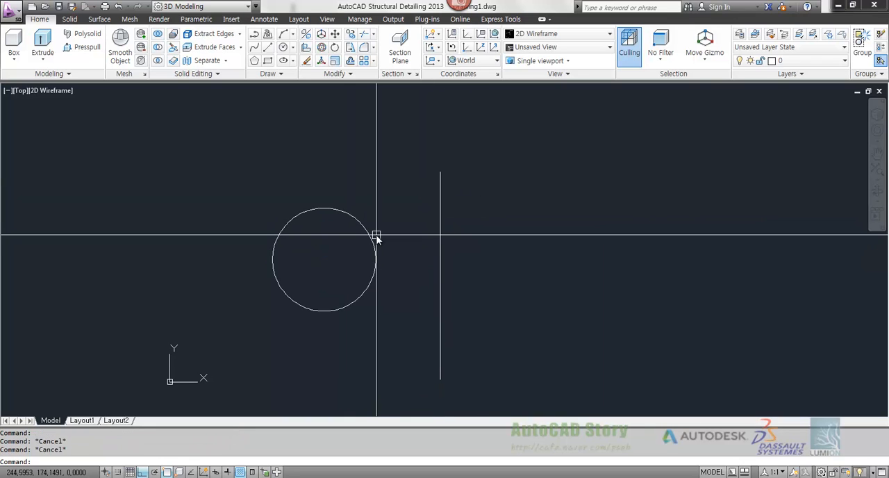
# Revolve the circle around the straight line with REVSURF, using start angle 0 and an included angle of 360.
pyautogui.keyDown('shift'); pyautogui.moveTo(487, 248); pyautogui.dragTo(440, 211, button='middle'); pyautogui.keyUp('shift')
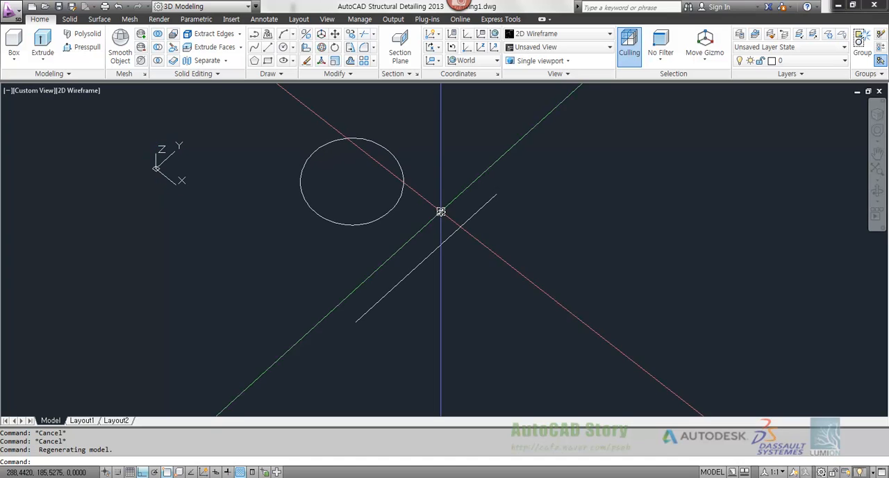
pyautogui.moveTo(346, 275); pyautogui.dragTo(391, 271, button='middle')
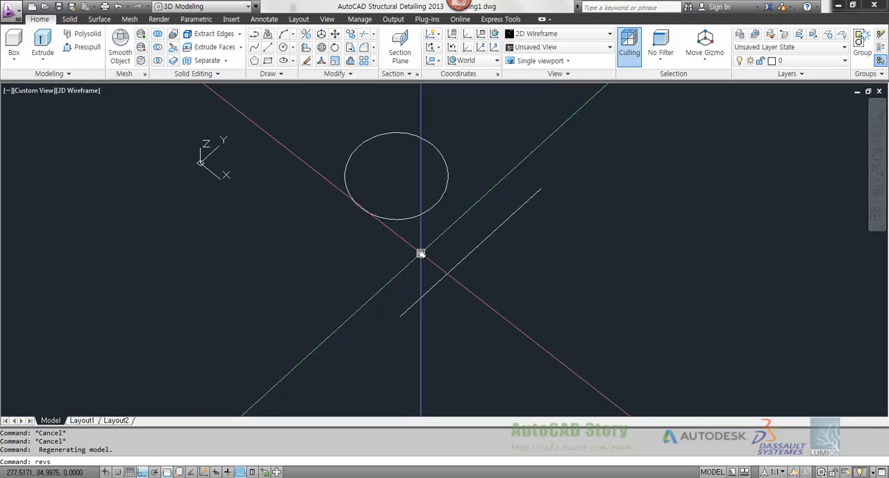
pyautogui.write('f')
pyautogui.press('Return')
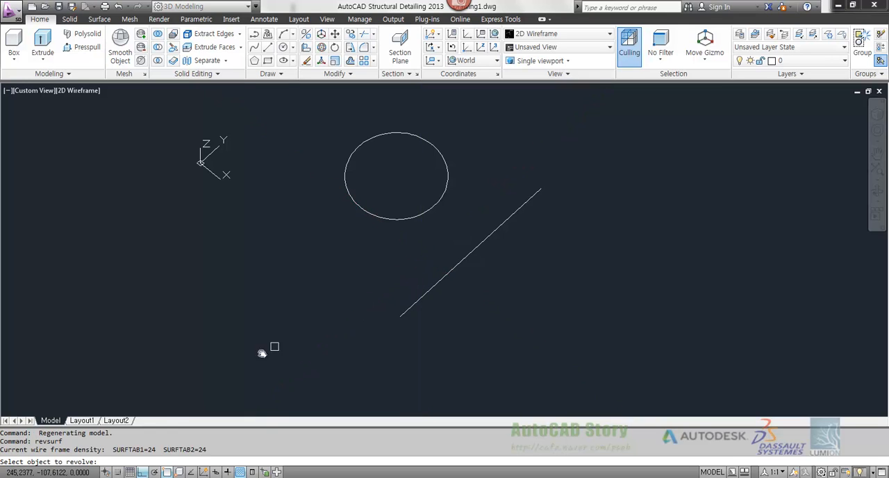
pyautogui.click(407, 218)
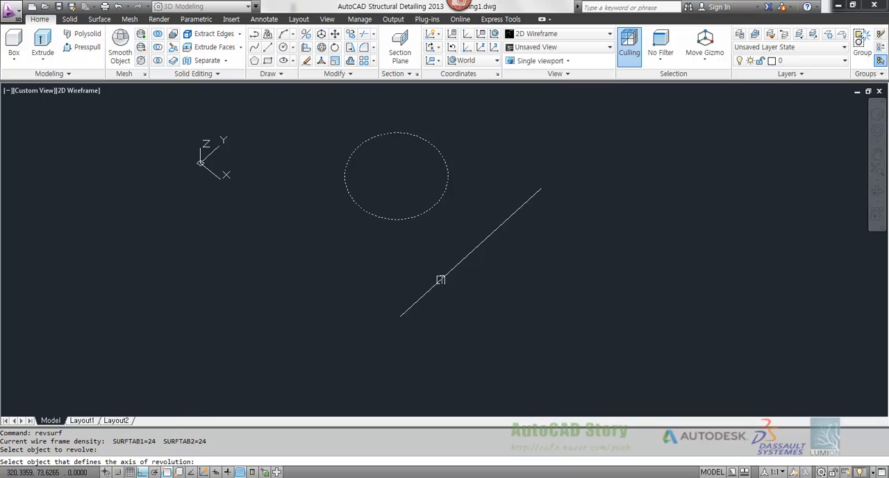
pyautogui.click(429, 289)
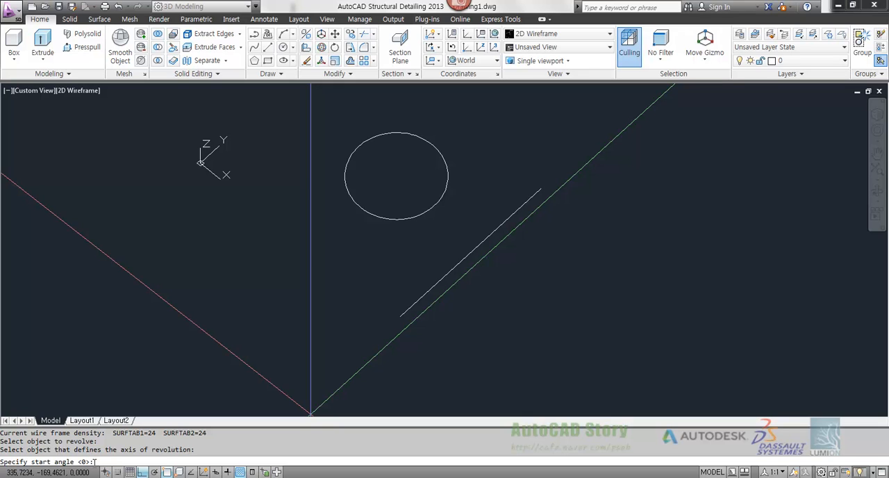
pyautogui.press('Return')
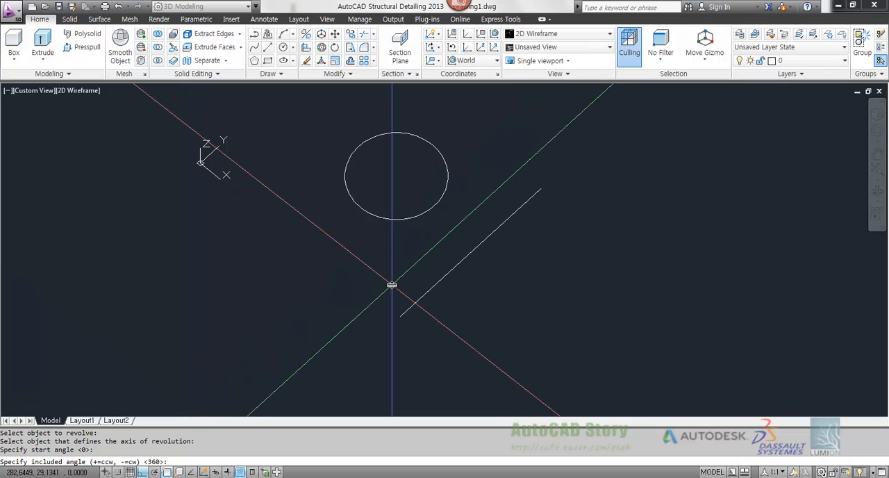
pyautogui.press('Return')
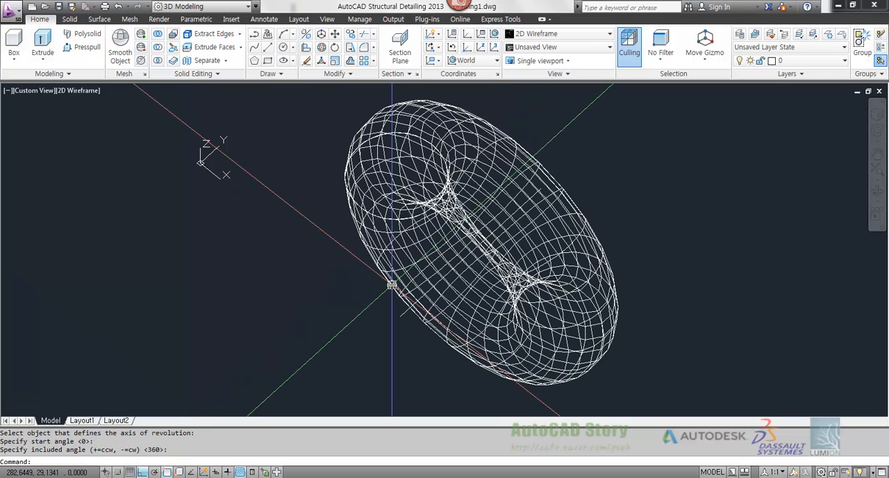
# Undo the revolved mesh, leaving only the circle and the axis line.
pyautogui.keyDown('shift'); pyautogui.moveTo(392, 285); pyautogui.dragTo(437, 248, button='middle'); pyautogui.keyUp('shift')
pyautogui.hotkey('ctrl', 'z')
pyautogui.hotkey('ctrl', 'z')
pyautogui.hotkey('ctrl', 'z')
pyautogui.hotkey('ctrl', 'z')
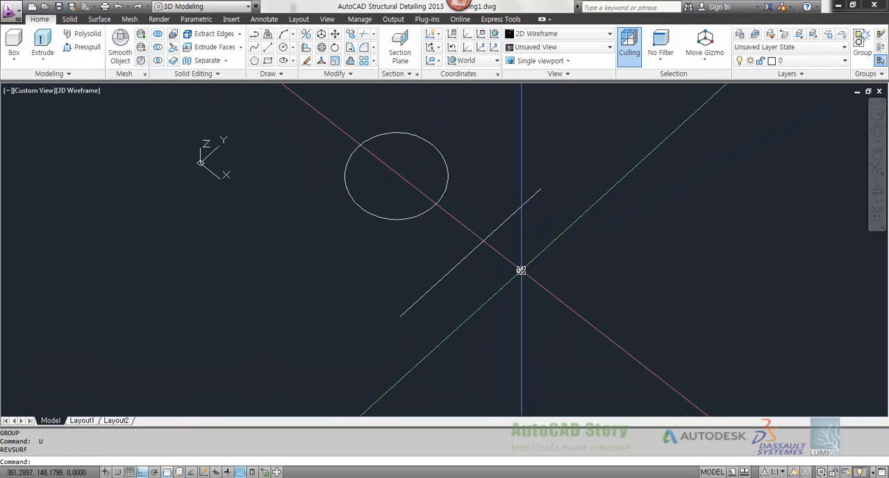
pyautogui.write('e')
pyautogui.press('Escape')
pyautogui.press('Escape')
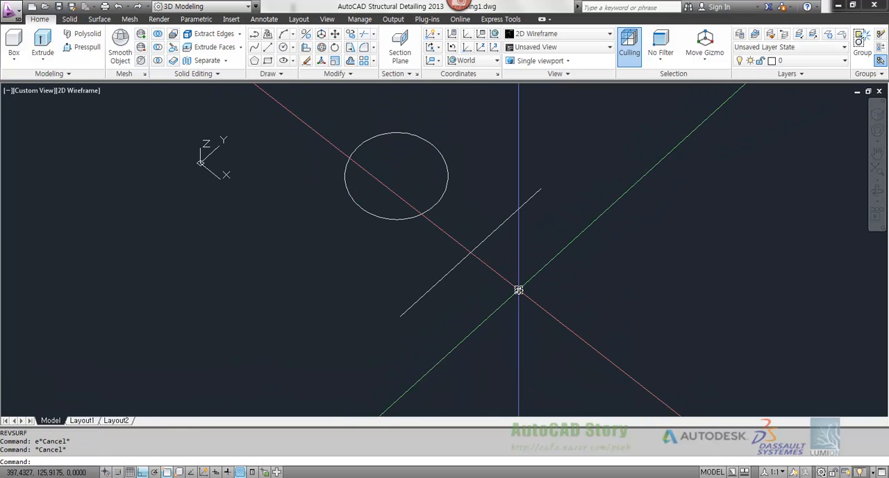
# Revolve the circle with REVSURF using start angle 0 and included angle 180, picking the axis line near its lower end.
pyautogui.write('revsurf')
pyautogui.press('Return')
pyautogui.click(427, 213)
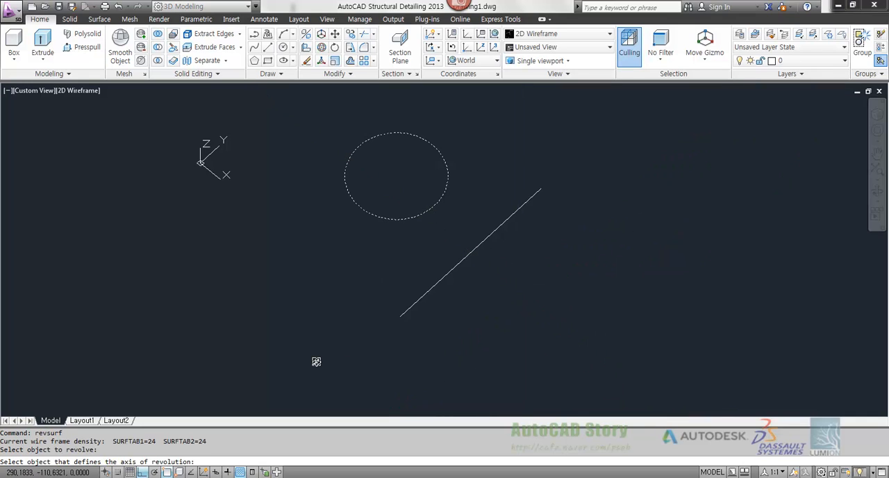
pyautogui.click(418, 307)
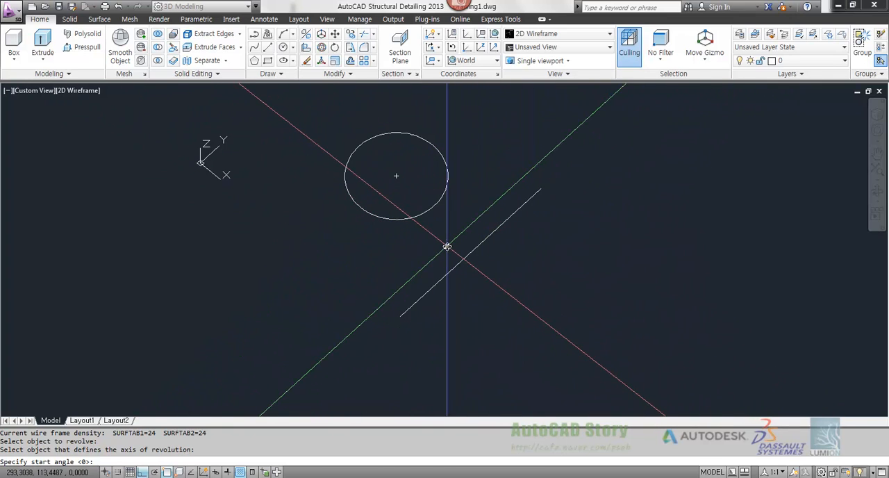
pyautogui.press('Return')
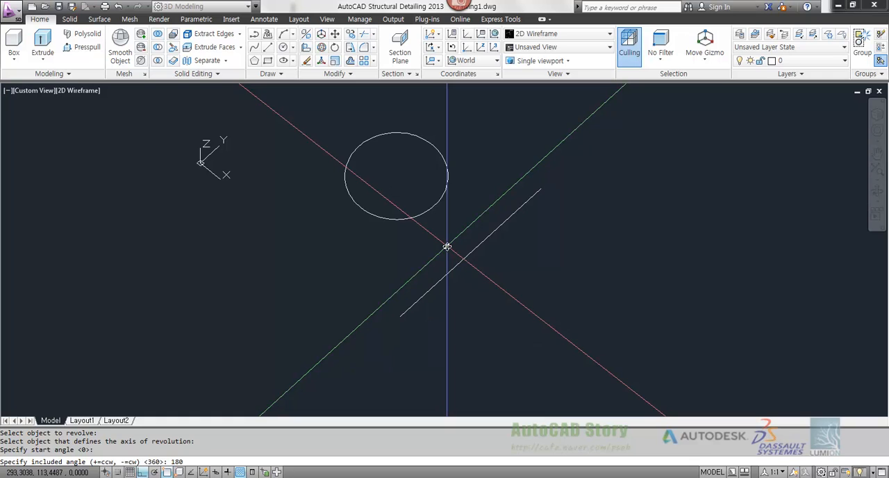
pyautogui.write('180')
pyautogui.press('Return')
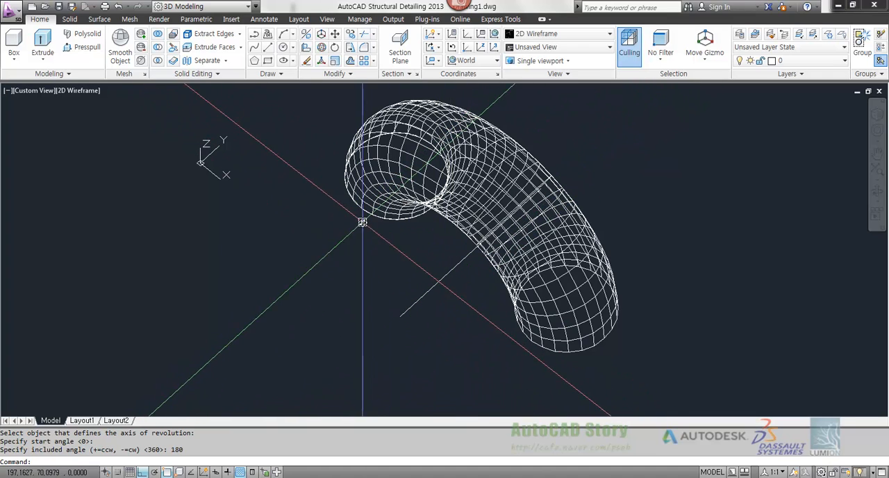
# Erase the upward-arching half-revolution mesh, keeping the circle and the axis line.
pyautogui.keyDown('shift'); pyautogui.moveTo(449, 142); pyautogui.dragTo(506, 250, button='middle'); pyautogui.keyUp('shift')
pyautogui.press('Escape')
pyautogui.write('e')
pyautogui.press('Return')
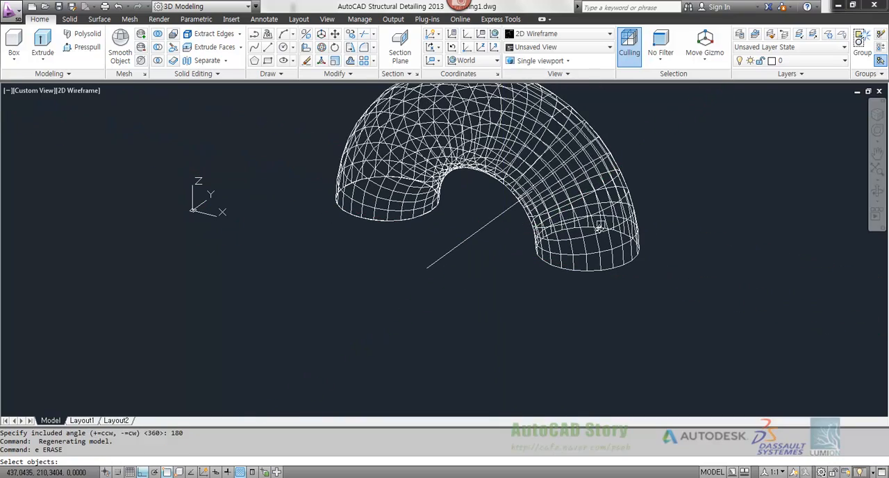
pyautogui.click(556, 248)
pyautogui.press('Return')
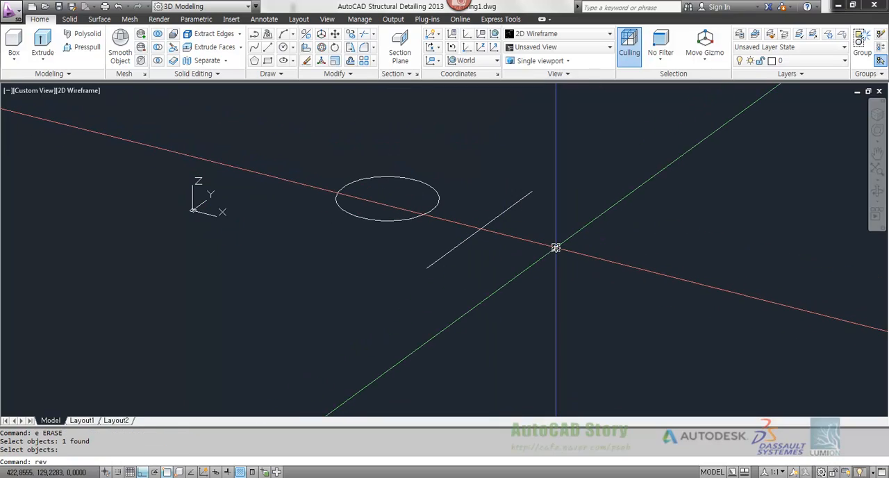
# Revolve the circle with REVSURF using start angle 0 and included angle 180, picking the axis line near its upper end.
pyautogui.write('revsurf')
pyautogui.press('Return')
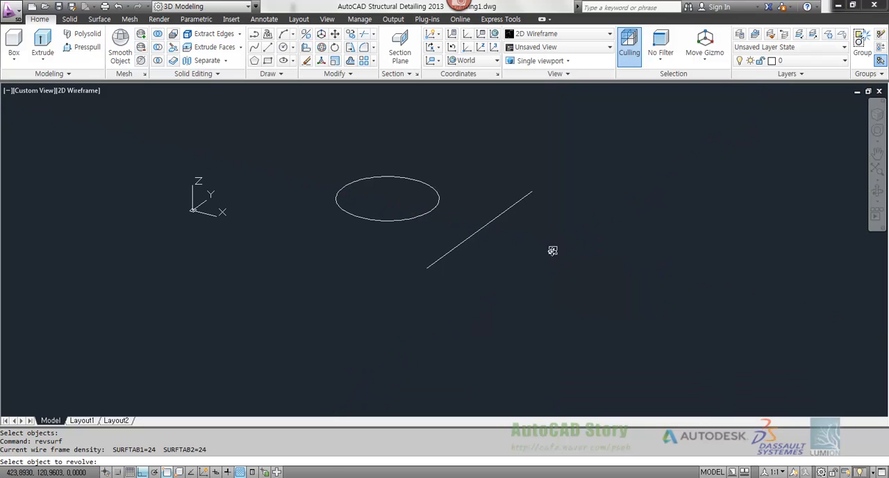
pyautogui.click(391, 221)
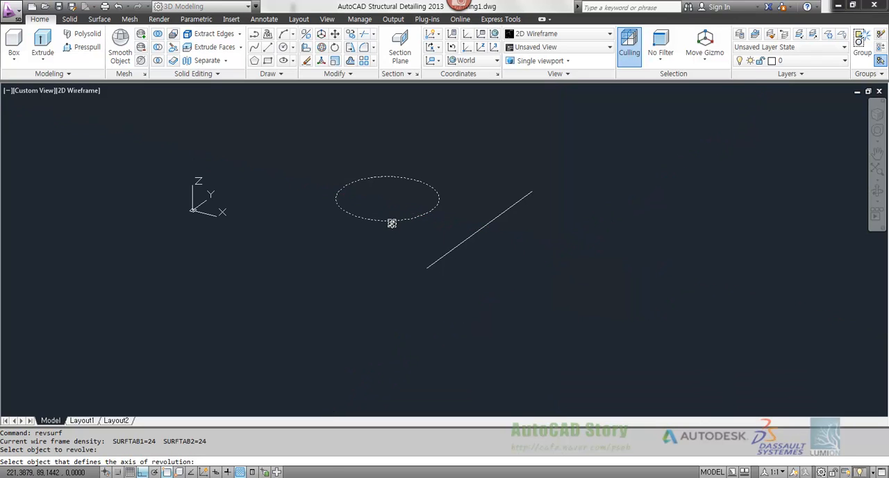
pyautogui.click(526, 196)
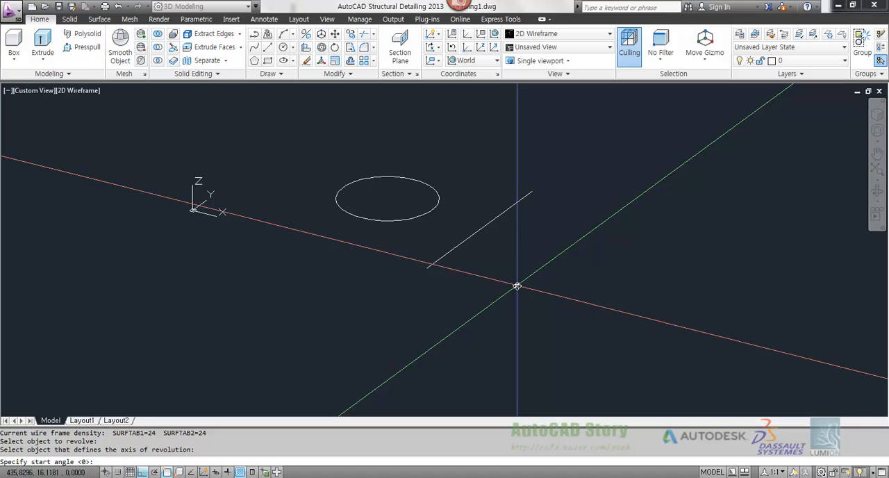
pyautogui.press('Return')
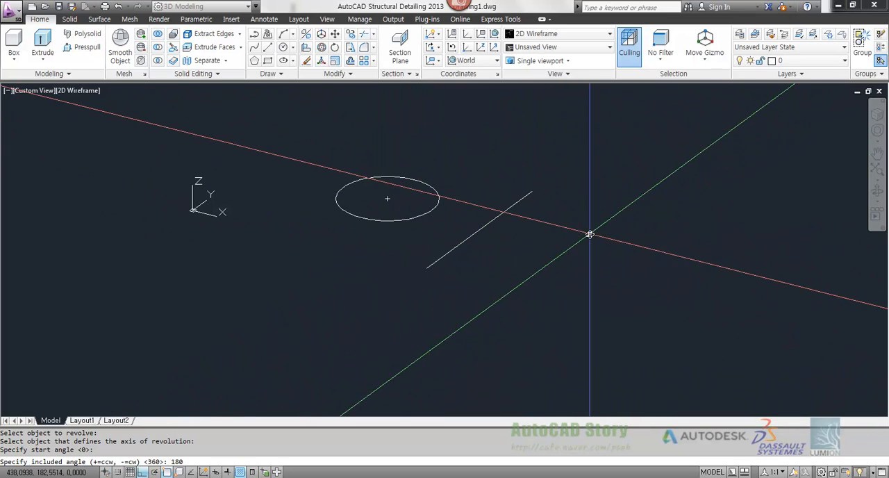
pyautogui.press('Return')
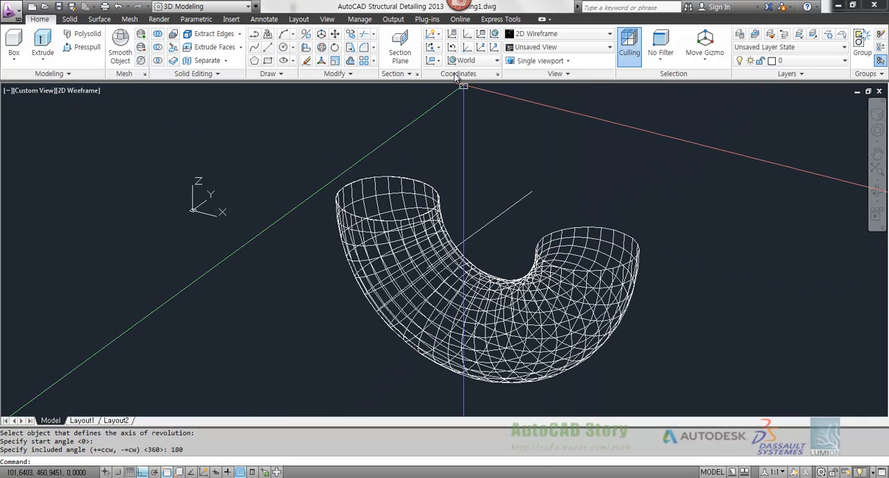
# Erase the downward-curving half-revolution mesh, keeping the circle and the axis line.
pyautogui.write('e')
pyautogui.press('Return')
pyautogui.click(556, 307)
pyautogui.press('Return')
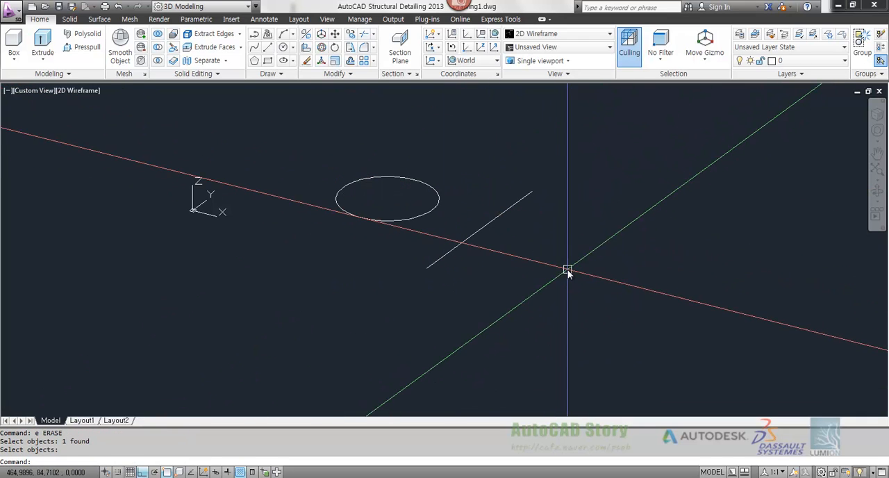
# Display the ViewCube and set the view to Front.
pyautogui.moveTo(623, 222); pyautogui.dragTo(587, 243, button='middle')
pyautogui.keyDown('shift'); pyautogui.moveTo(484, 241); pyautogui.dragTo(378, 230, button='middle'); pyautogui.keyUp('shift')
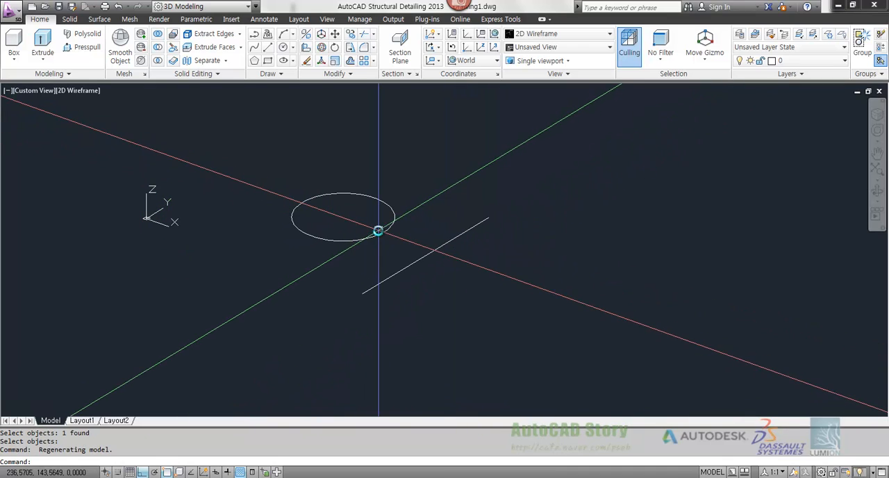
pyautogui.click(879, 115)
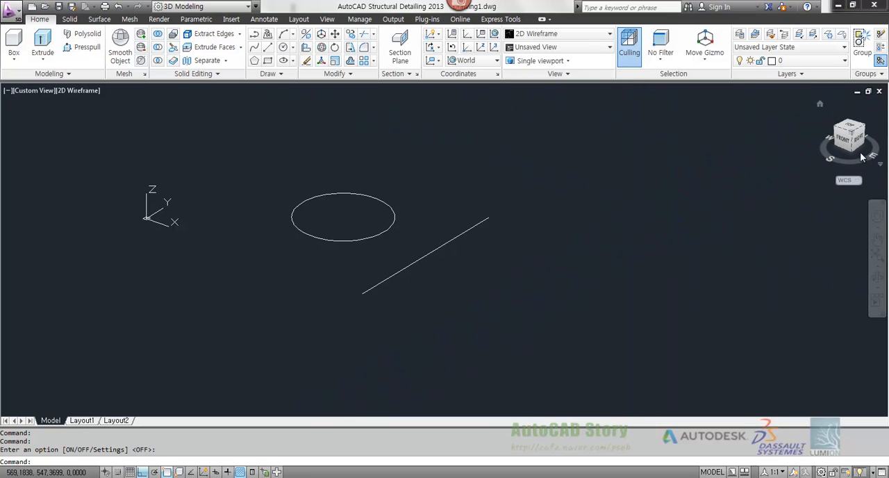
pyautogui.click(845, 142)
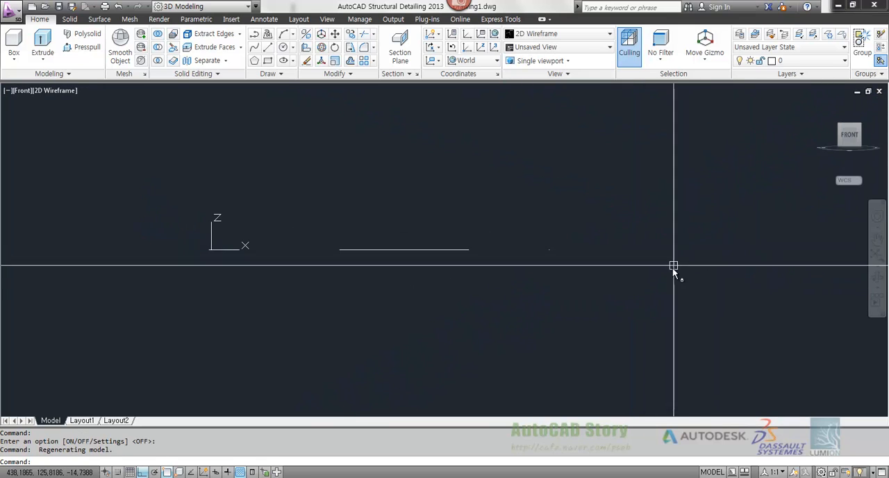
pyautogui.moveTo(582, 291); pyautogui.dragTo(516, 306, button='middle')
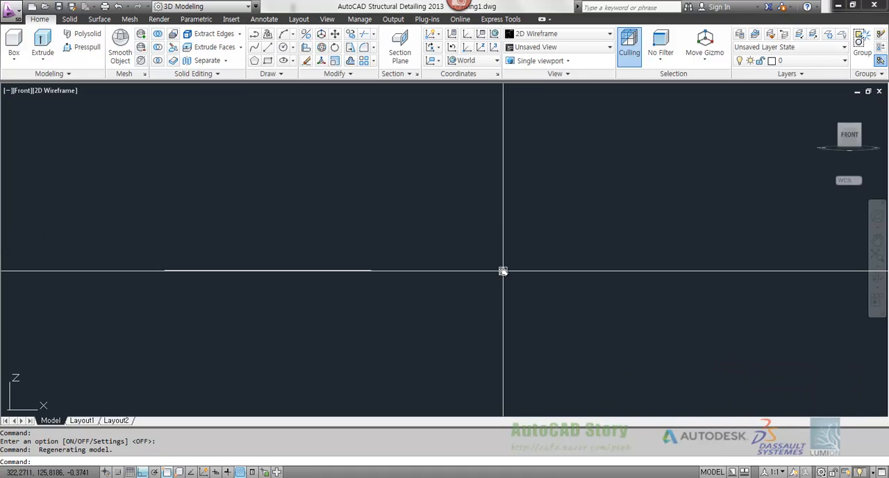
# Start REVSURF with the circle as the object to revolve and the line, picked near its lower end, as the axis.
pyautogui.write('r')
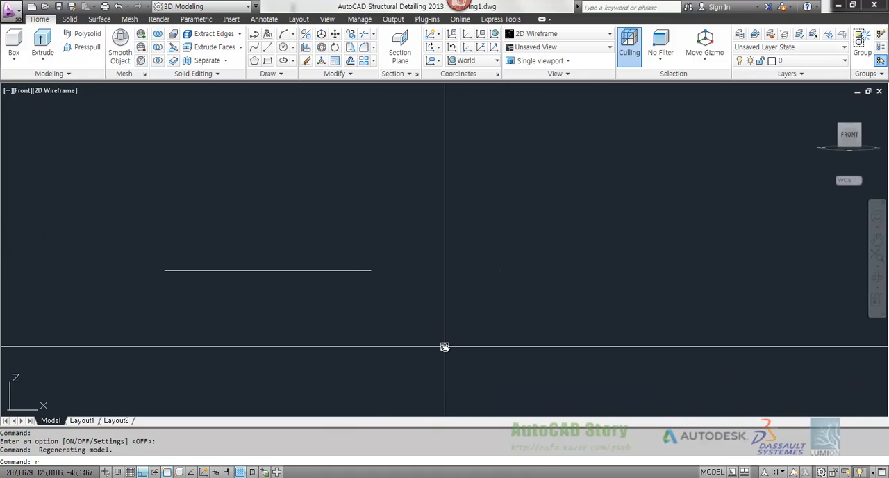
pyautogui.write('evsurf')
pyautogui.press('Return')
pyautogui.keyDown('shift'); pyautogui.moveTo(475, 280); pyautogui.dragTo(456, 308, button='middle'); pyautogui.keyUp('shift')
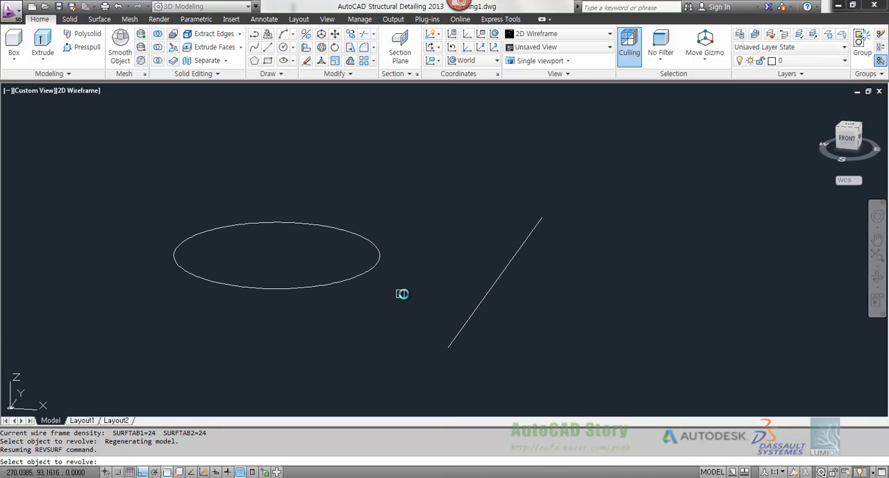
pyautogui.click(347, 279)
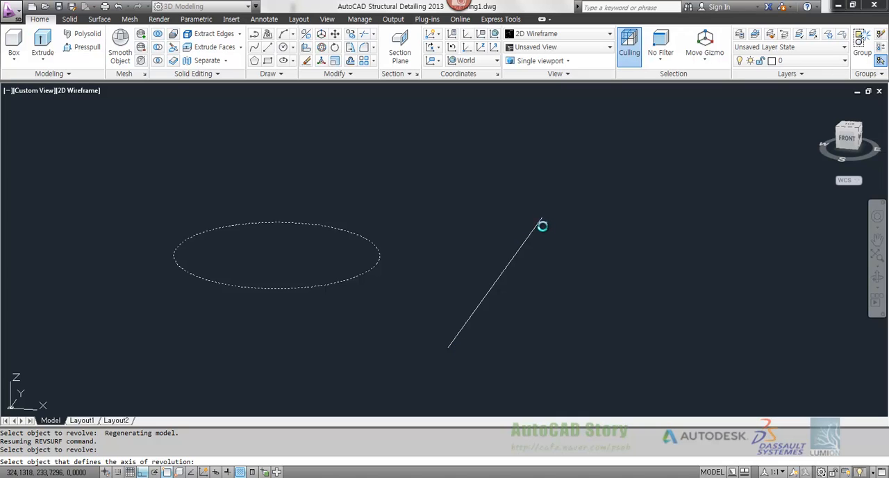
pyautogui.keyDown('shift'); pyautogui.moveTo(420, 268); pyautogui.dragTo(413, 301, button='middle'); pyautogui.keyUp('shift')
pyautogui.moveTo(453, 406); pyautogui.dragTo(463, 324, button='middle')
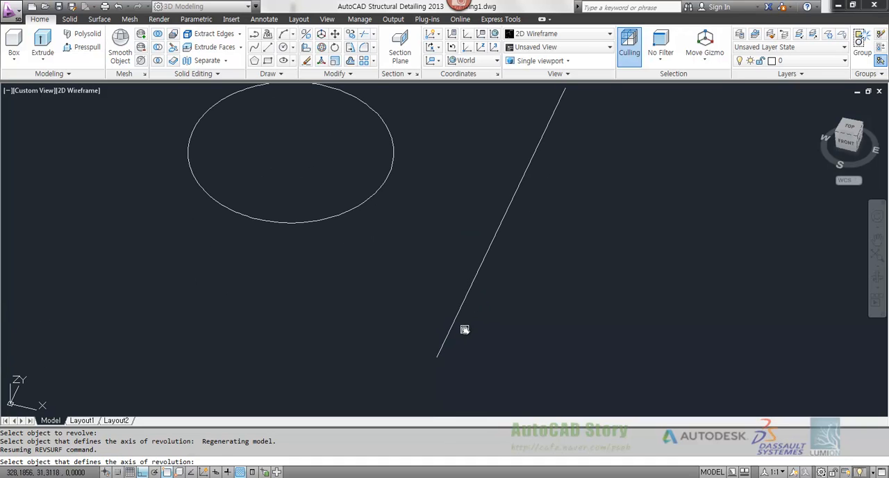
pyautogui.click(446, 331)
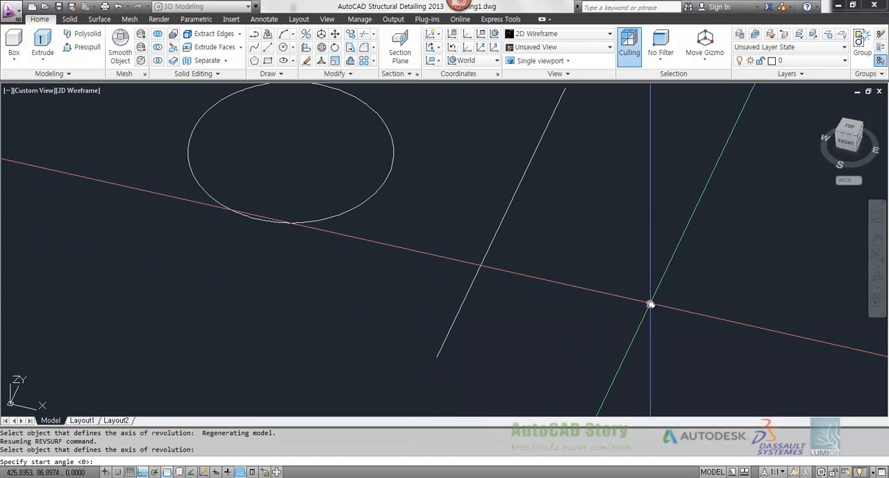
# Complete the revolved mesh with start angle 0 and an included angle of 180.
pyautogui.press('Return')
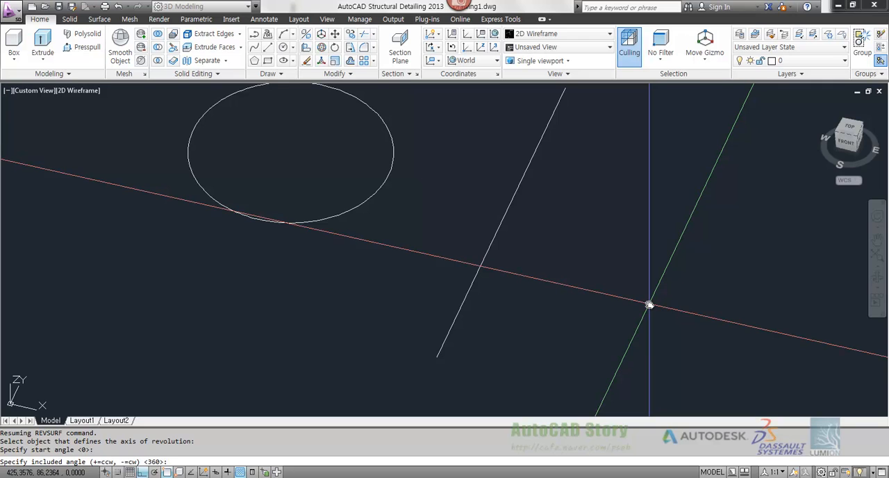
pyautogui.write('180')
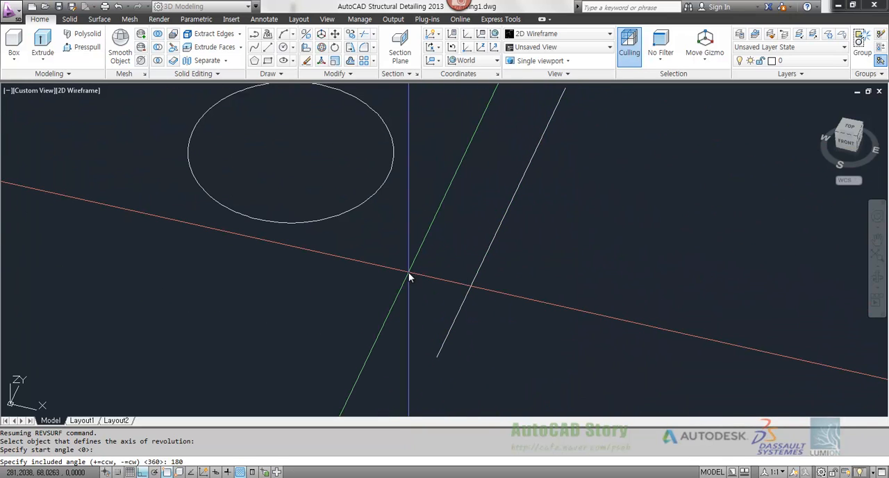
pyautogui.press('Return')
pyautogui.keyDown('shift'); pyautogui.moveTo(488, 269); pyautogui.dragTo(379, 304, button='middle'); pyautogui.keyUp('shift')
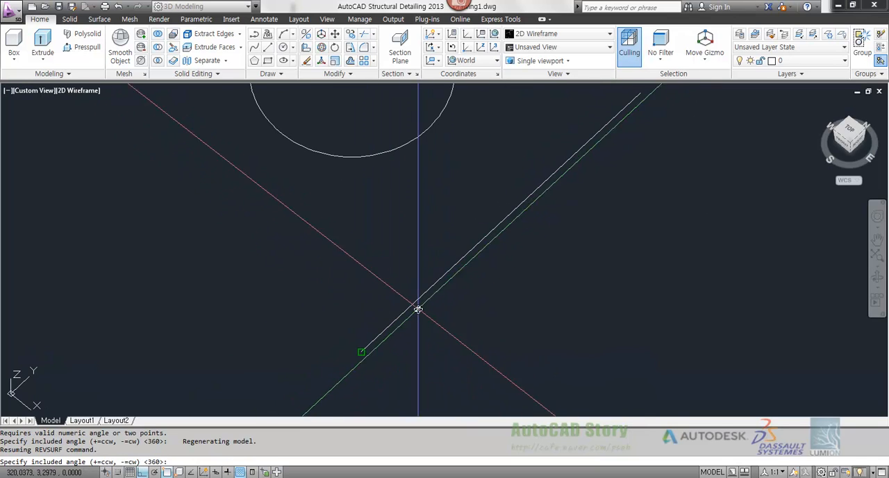
pyautogui.scroll(-5, 580, 153)
pyautogui.moveTo(581, 157); pyautogui.dragTo(516, 225, button='middle')
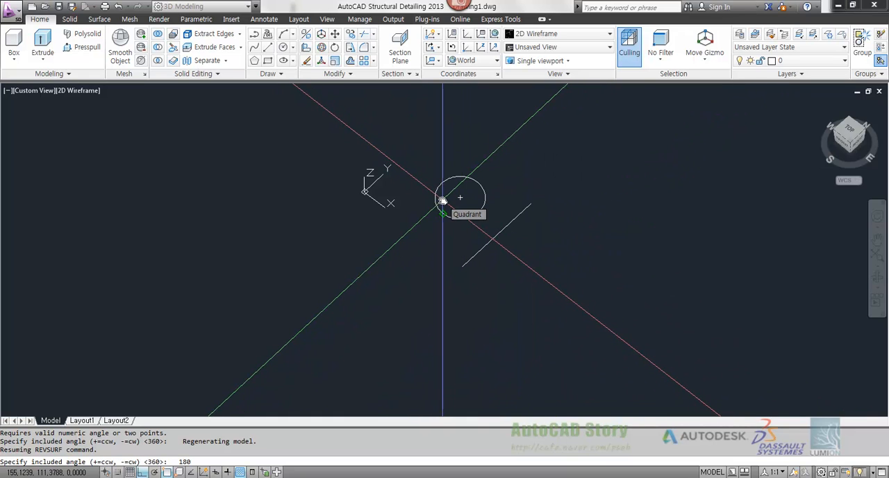
pyautogui.press('Return')
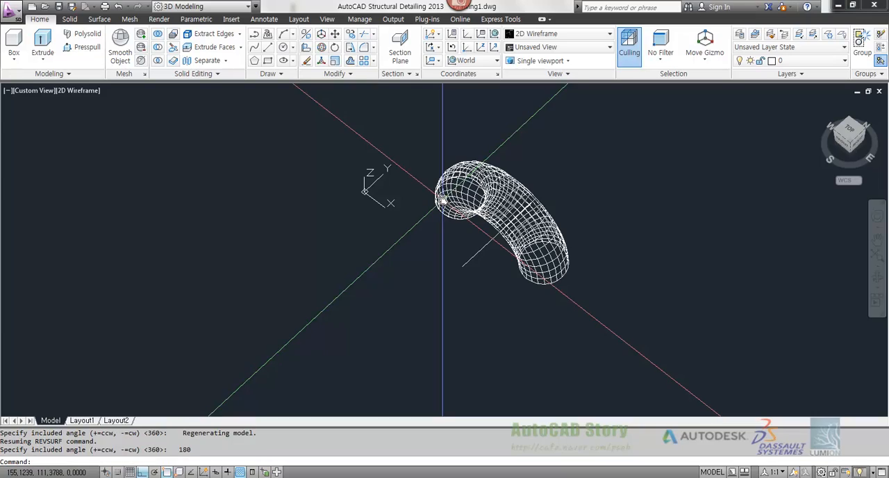
pyautogui.keyDown('shift'); pyautogui.moveTo(443, 200); pyautogui.dragTo(392, 198, button='middle'); pyautogui.keyUp('shift')
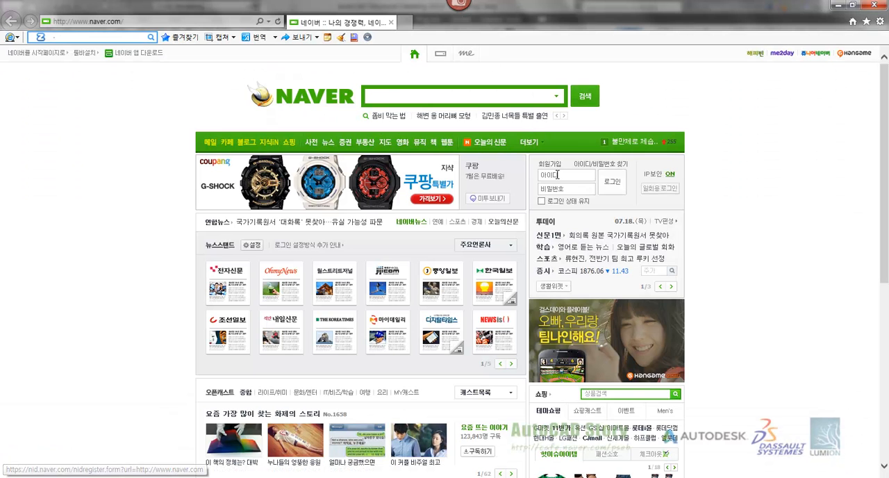
# Switch to the web browser and log in to Naver by entering the account ID and password.
pyautogui.click(558, 175)
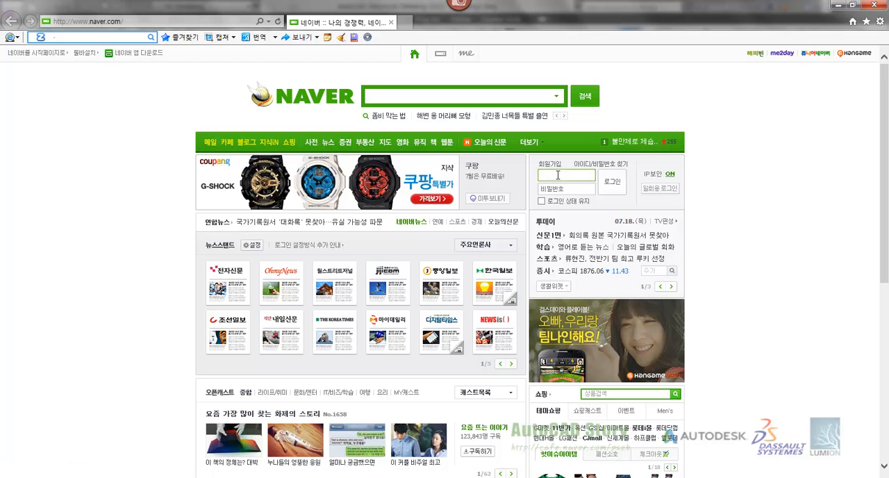
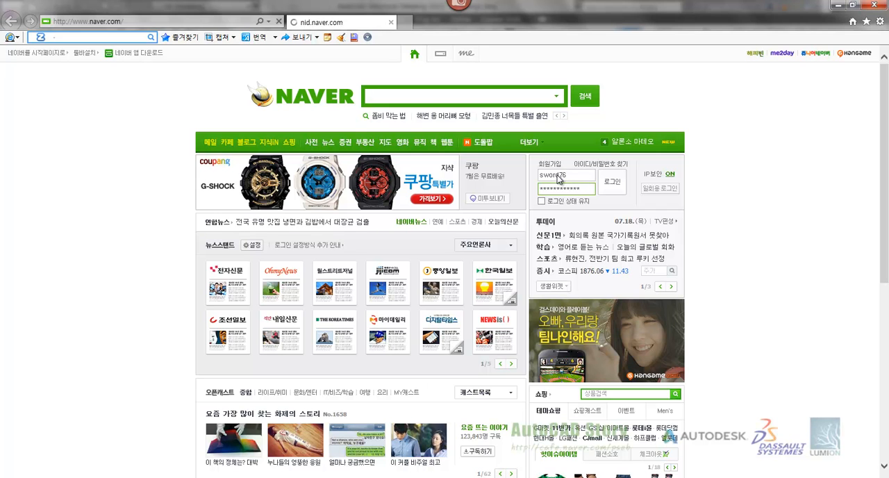
pyautogui.press('Return')
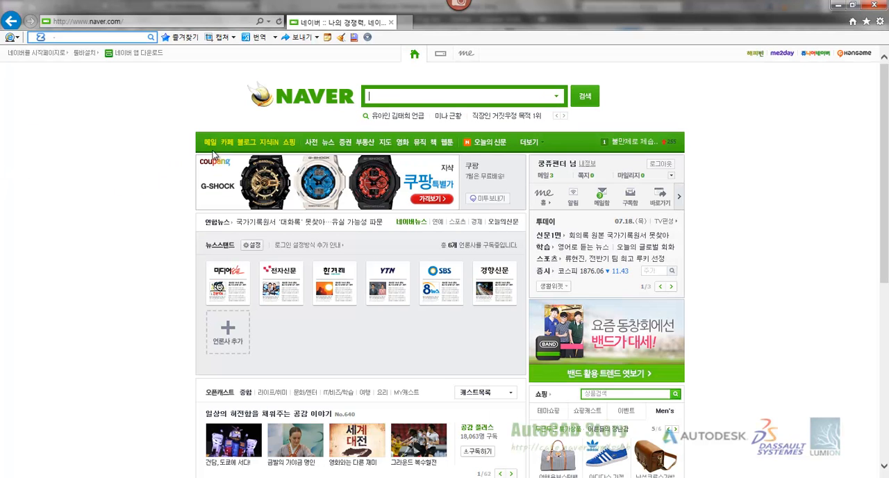
# Go to Naver Cafe, open the AutoCAD Story cafe and bring up its "AutoCAD 3D - 초보" board.
pyautogui.click(227, 143)
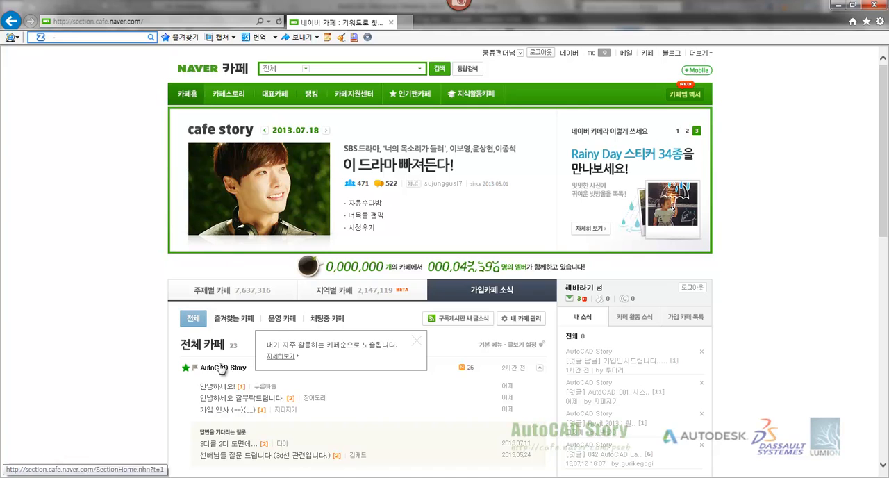
pyautogui.click(226, 368)
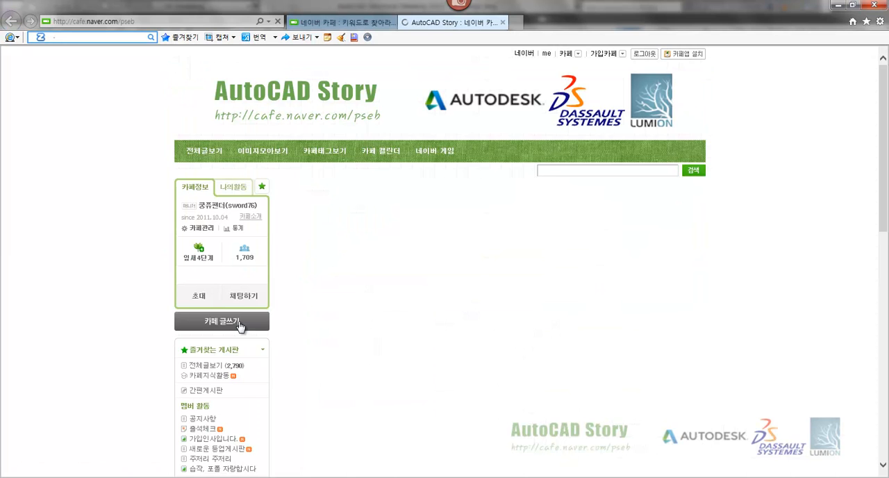
pyautogui.scroll(-5, 236, 324)
pyautogui.scroll(-3, 226, 320)
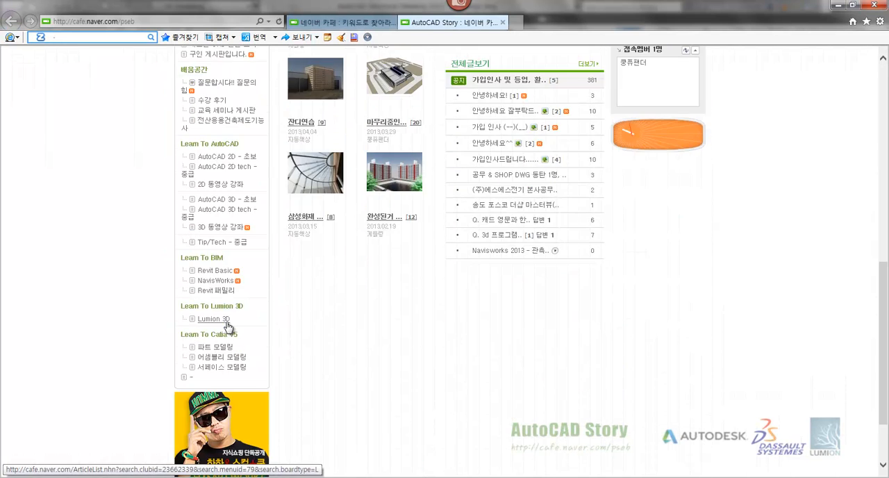
pyautogui.click(228, 200)
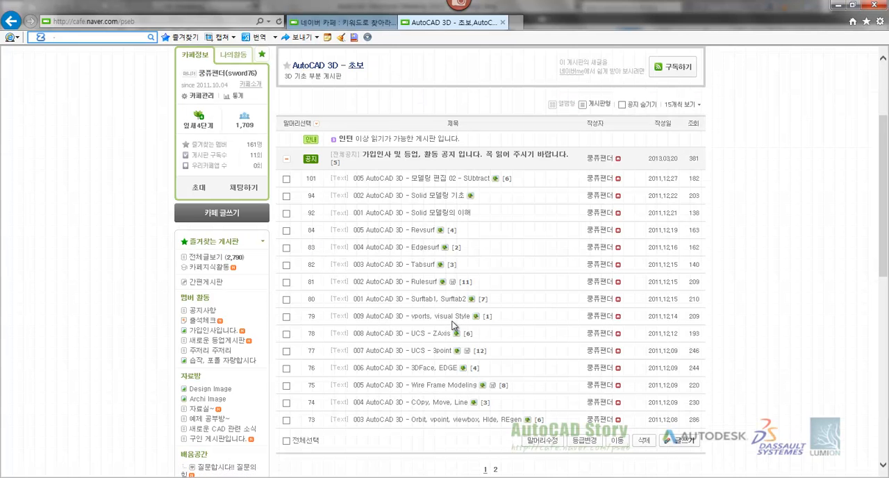
# Open the "005 AutoCAD 3D - Revsurf" post and read through its explanation of axis direction, rotation angle and the goblet example.
pyautogui.click(425, 230)
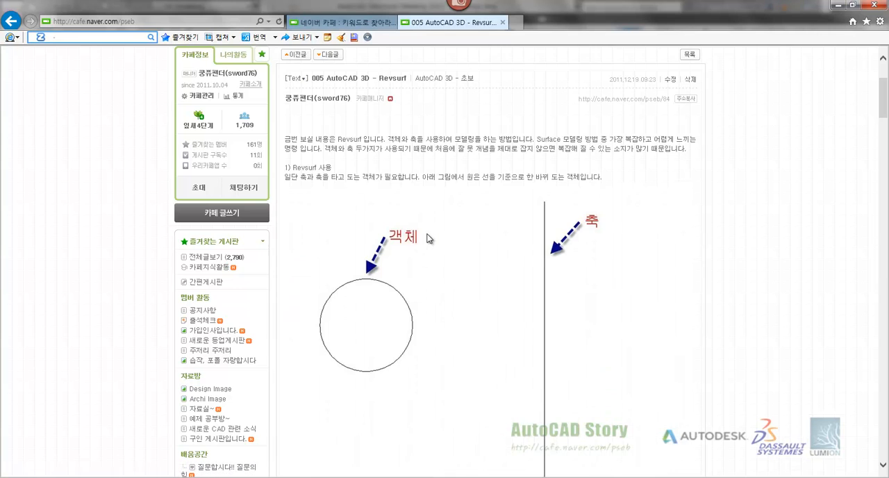
pyautogui.scroll(-8, 446, 263)
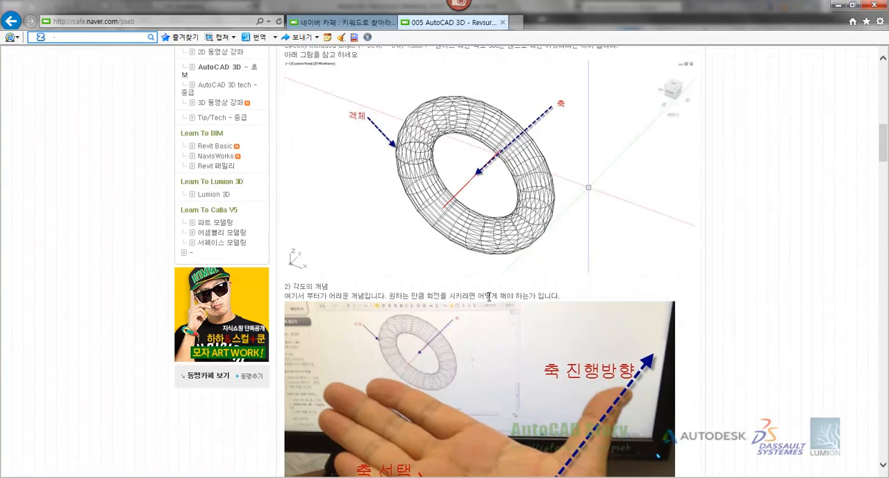
pyautogui.scroll(-3, 488, 296)
pyautogui.scroll(-2, 514, 339)
pyautogui.scroll(2, 514, 339)
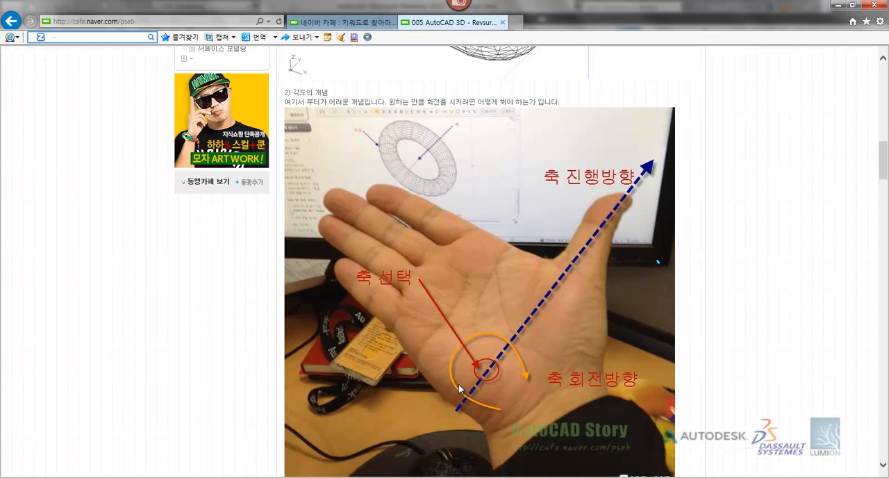
pyautogui.scroll(-7, 487, 388)
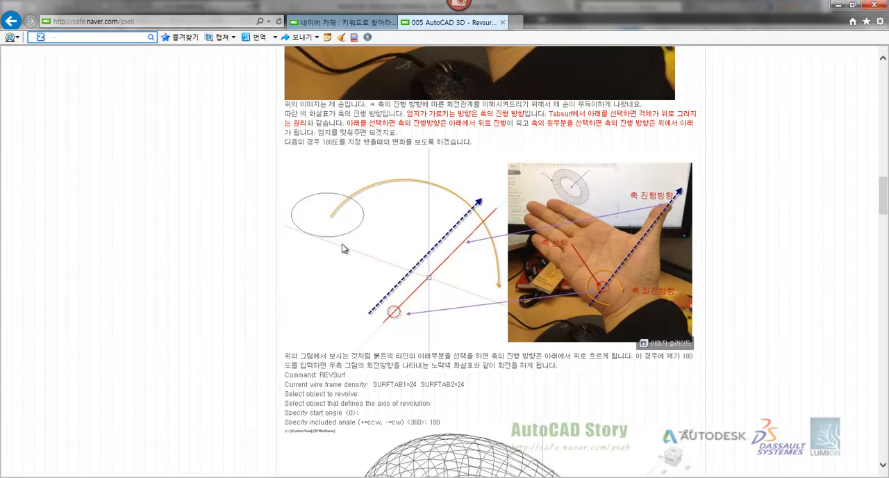
pyautogui.scroll(-7, 540, 361)
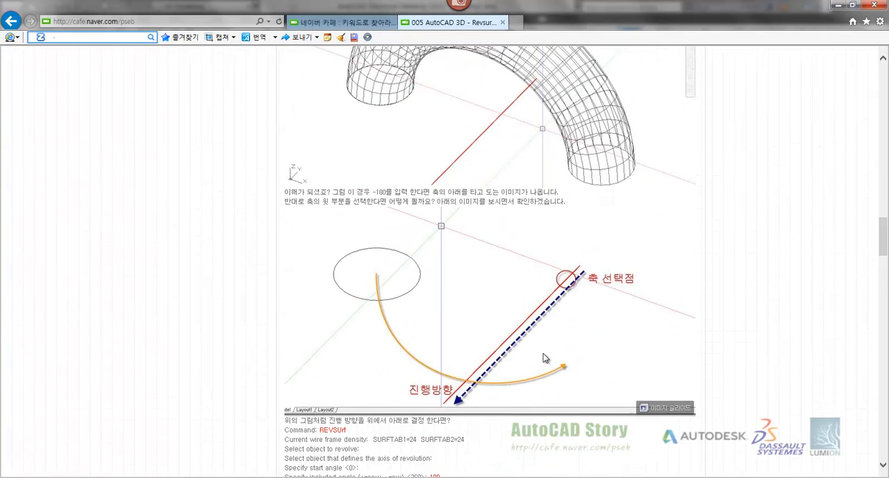
pyautogui.scroll(-10, 419, 240)
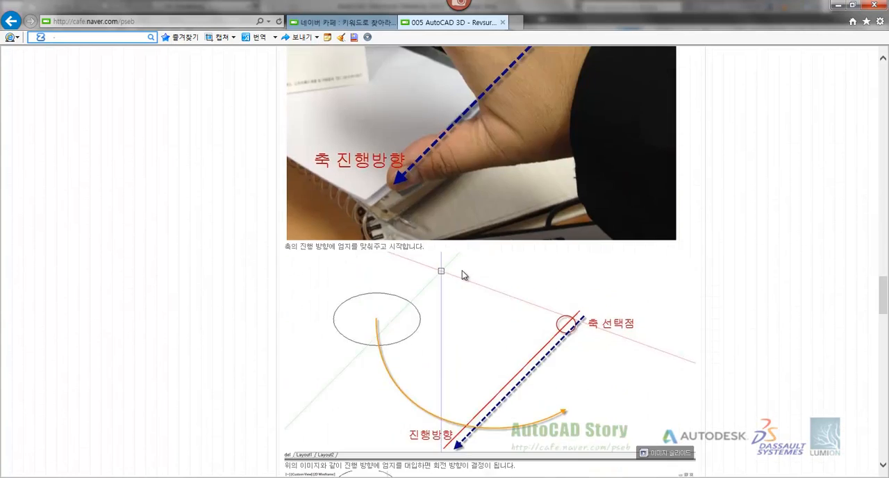
pyautogui.scroll(-5, 426, 328)
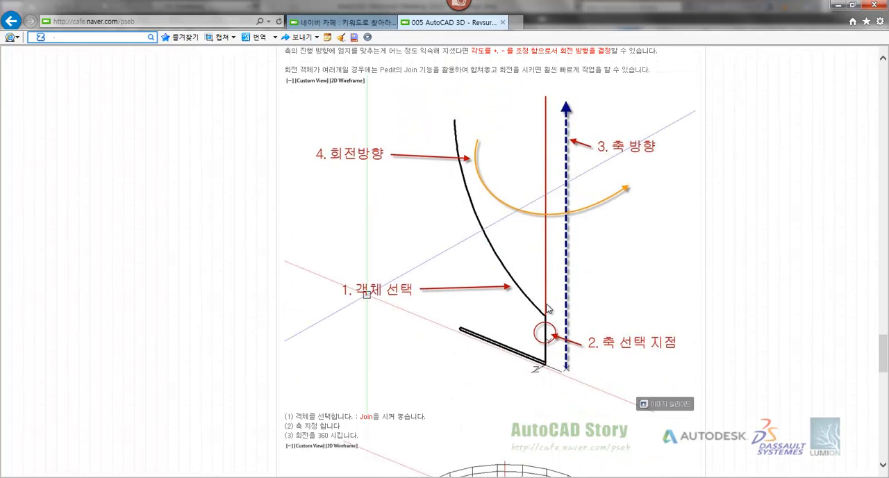
pyautogui.scroll(-5, 515, 342)
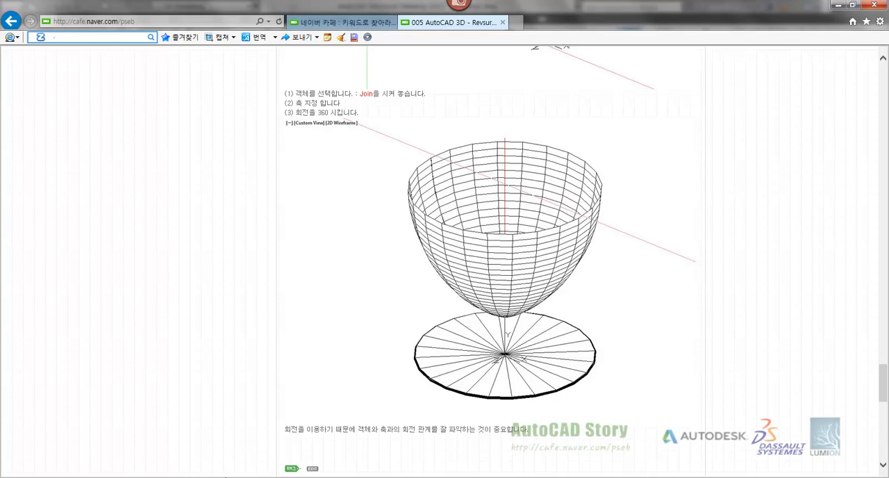
# Switch back to AutoCAD, erase the revolved mesh together with its circle, and return to the plan view of the current UCS.
pyautogui.click(235, 476)
pyautogui.moveTo(478, 314); pyautogui.dragTo(411, 331, button='middle')
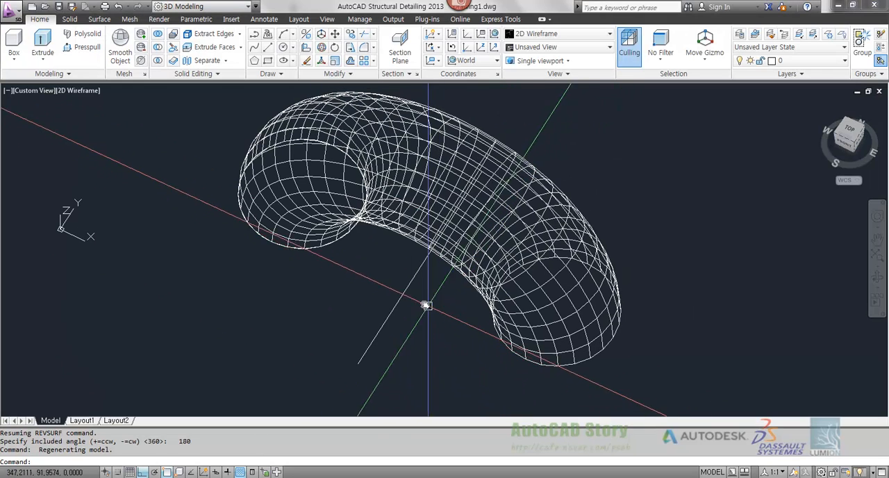
pyautogui.write('e')
pyautogui.press('Return')
pyautogui.click(381, 284)
pyautogui.click(271, 211)
pyautogui.press('Return')
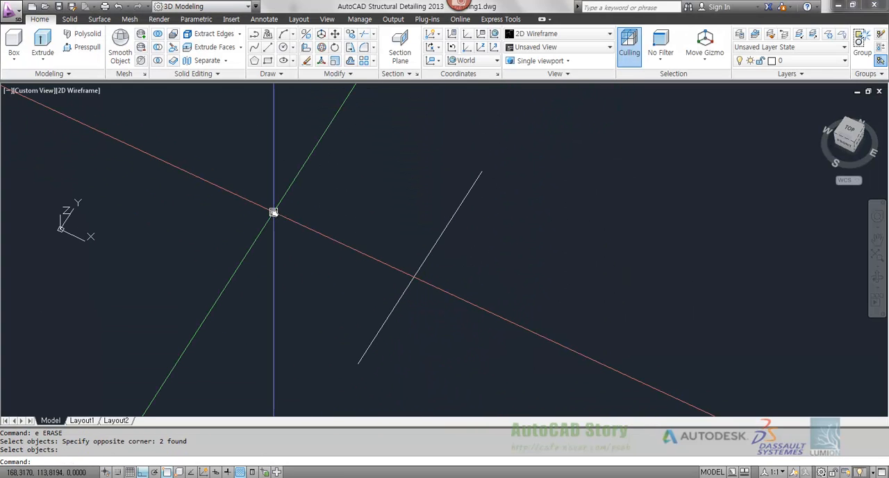
pyautogui.press('Return')
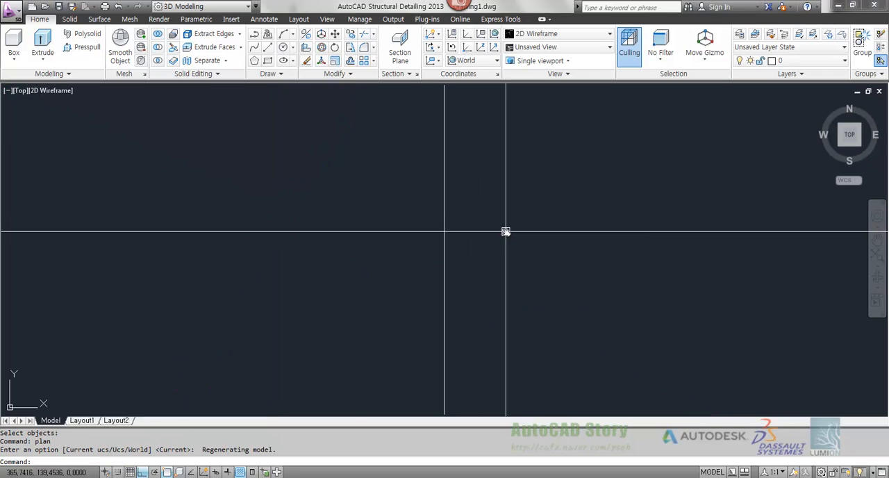
# Start a polyline left of the vertical line, with Ortho off, and draw two slanted segments down to a point just beside it.
pyautogui.moveTo(355, 232); pyautogui.dragTo(355, 239, button='middle')
pyautogui.write('p')
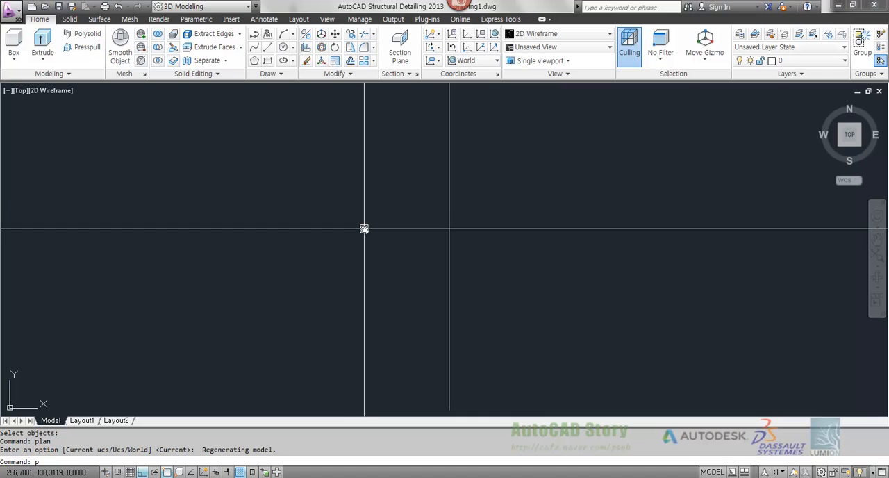
pyautogui.scroll(-2, 298, 118)
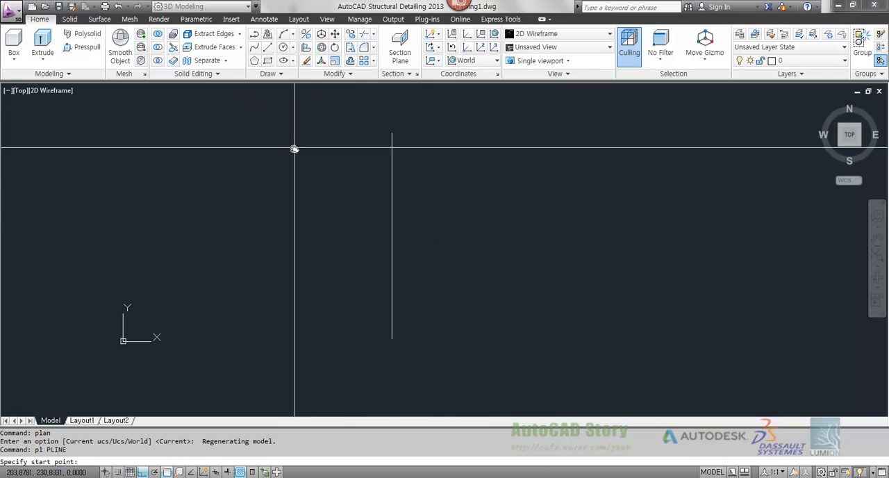
pyautogui.click(288, 134)
pyautogui.press('F8')
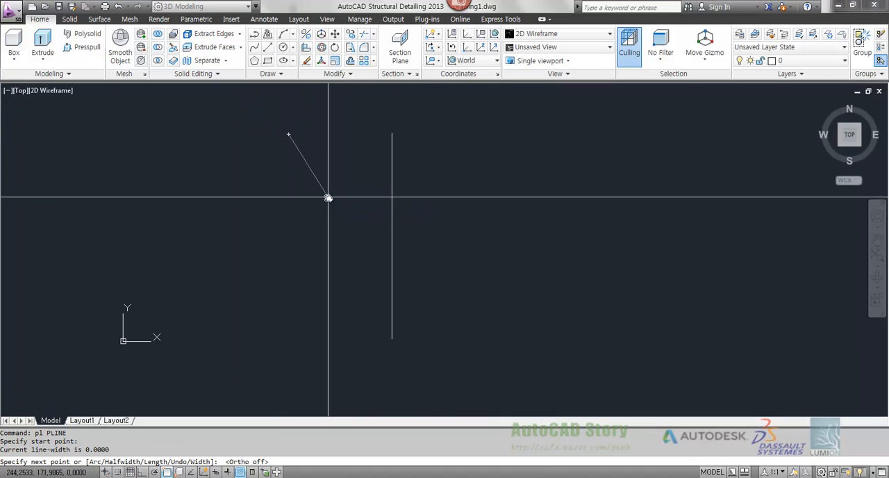
pyautogui.click(318, 205)
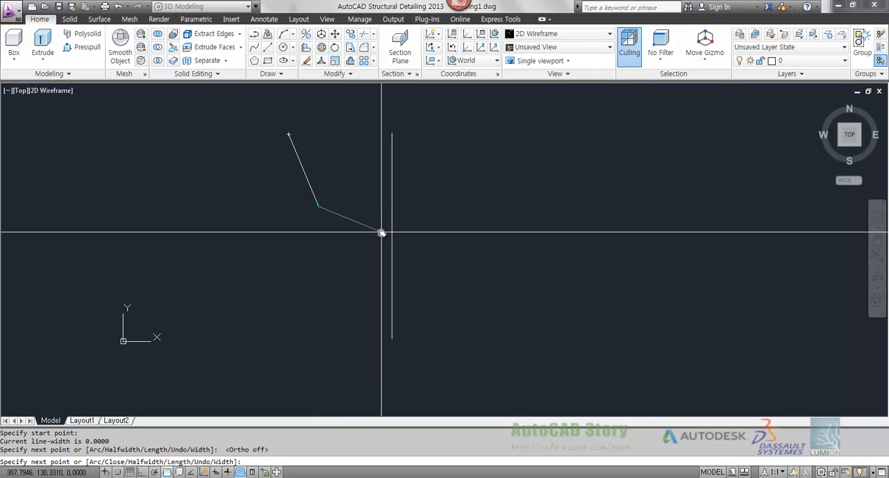
pyautogui.scroll(3, 386, 237)
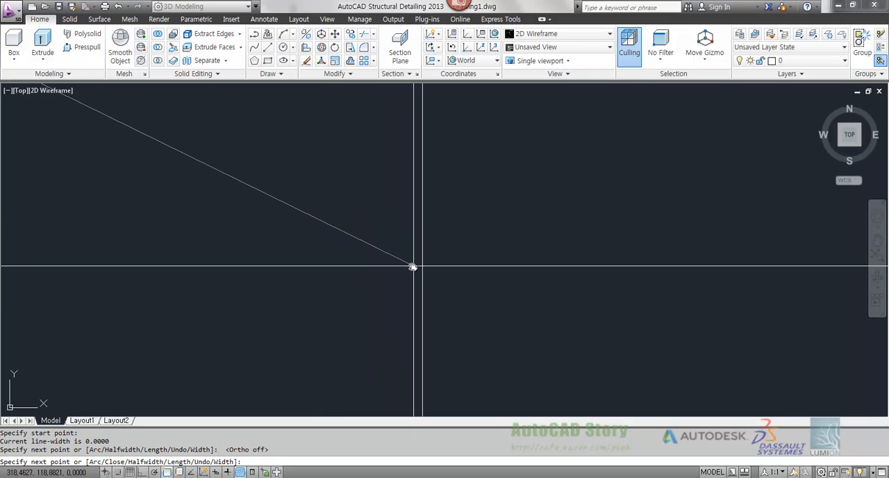
# Continue the polyline with a stem about 114 long straight down beside the line and a nearly horizontal base segment outward, then end it.
pyautogui.scroll(-5, 413, 266)
pyautogui.moveTo(401, 292); pyautogui.dragTo(395, 178, button='middle')
pyautogui.press('F8')
pyautogui.scroll(4, 402, 288)
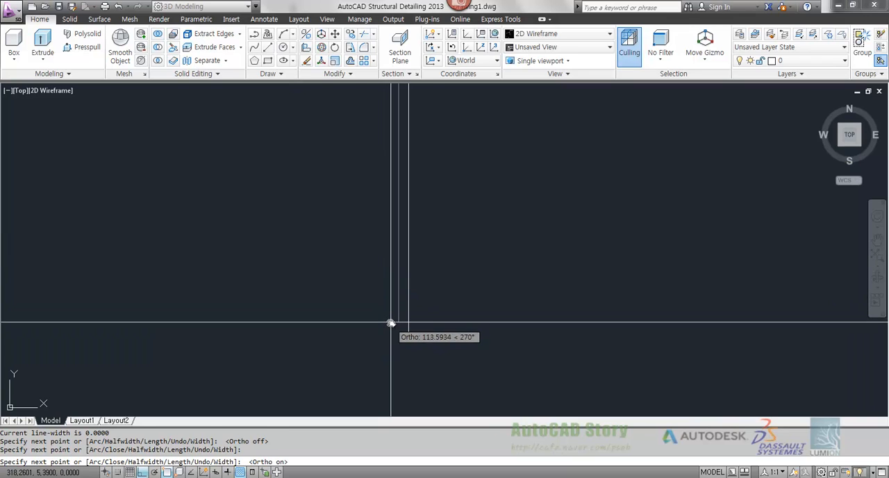
pyautogui.click(392, 321)
pyautogui.scroll(-3, 271, 335)
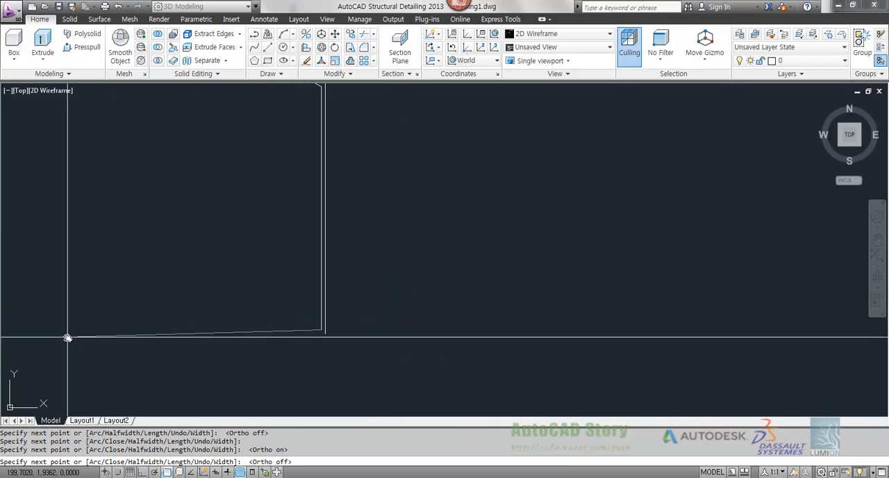
pyautogui.moveTo(68, 338); pyautogui.dragTo(389, 320, button='middle')
pyautogui.press('F8')
pyautogui.scroll(-4, 389, 329)
pyautogui.scroll(4, 389, 329)
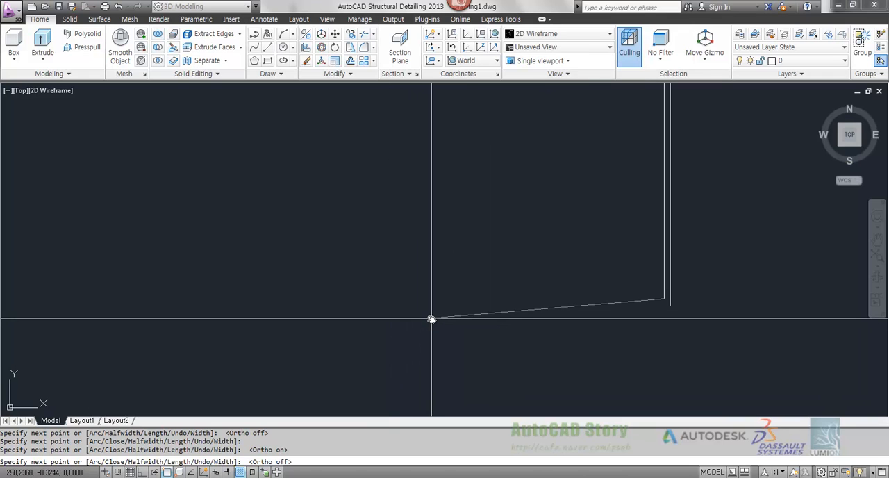
pyautogui.click(432, 310)
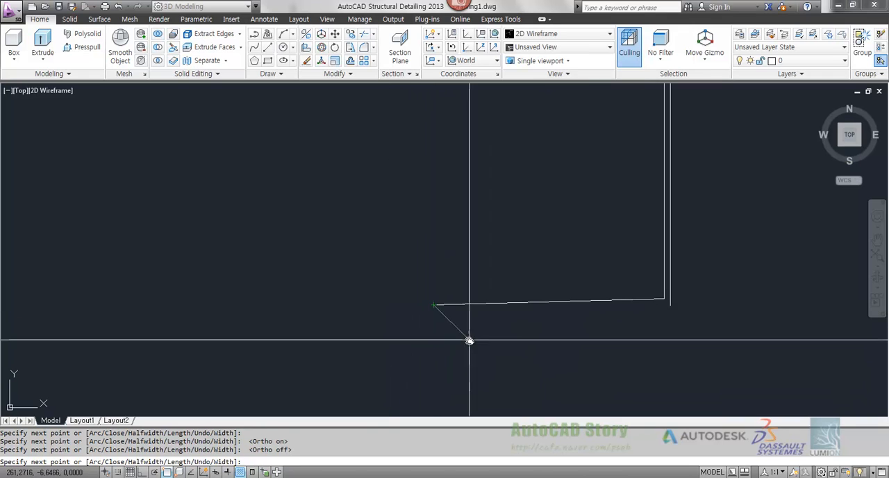
pyautogui.press('Escape')
# Explode the polyline and erase its two slanted upper segments.
pyautogui.scroll(-3, 495, 256)
pyautogui.moveTo(495, 256); pyautogui.dragTo(445, 238, button='middle')
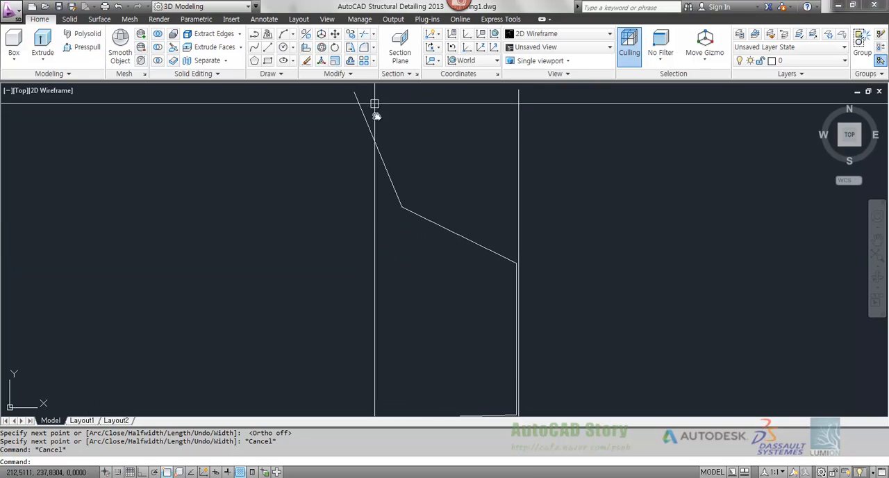
pyautogui.write('x')
pyautogui.press('space')
pyautogui.moveTo(442, 195); pyautogui.dragTo(268, 278)
pyautogui.press('space')
pyautogui.write('e')
pyautogui.press('space')
pyautogui.moveTo(411, 190); pyautogui.dragTo(371, 247)
pyautogui.press('space')
# Draw a three-point arc from the top of the stem outward and upward as the bowl profile.
pyautogui.write('a')
pyautogui.press('space')
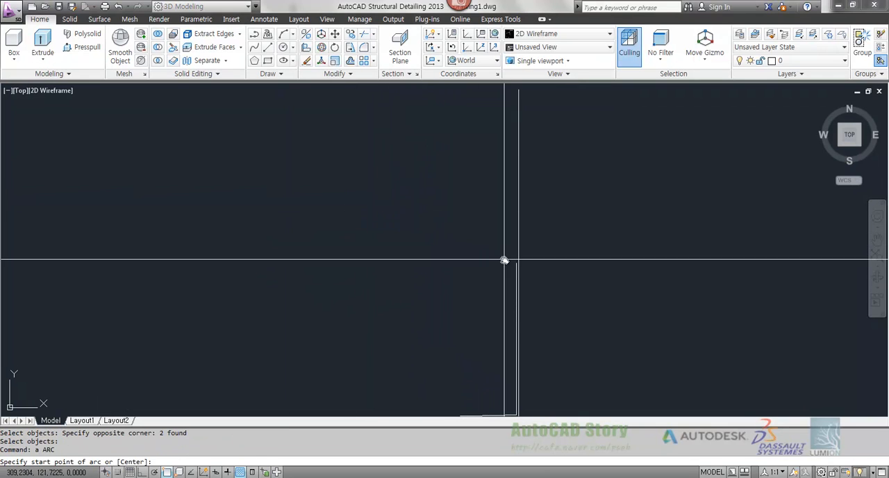
pyautogui.click(516, 263)
pyautogui.click(379, 198)
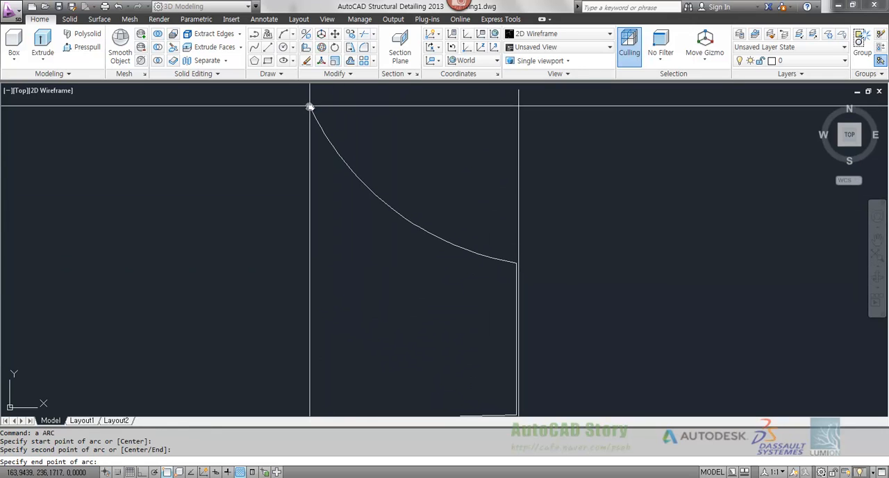
pyautogui.click(347, 97)
pyautogui.scroll(-3, 472, 228)
pyautogui.scroll(3, 512, 290)
# Convert the arc to a polyline with PEDIT and join it with the stem and base segments.
pyautogui.write('pe')
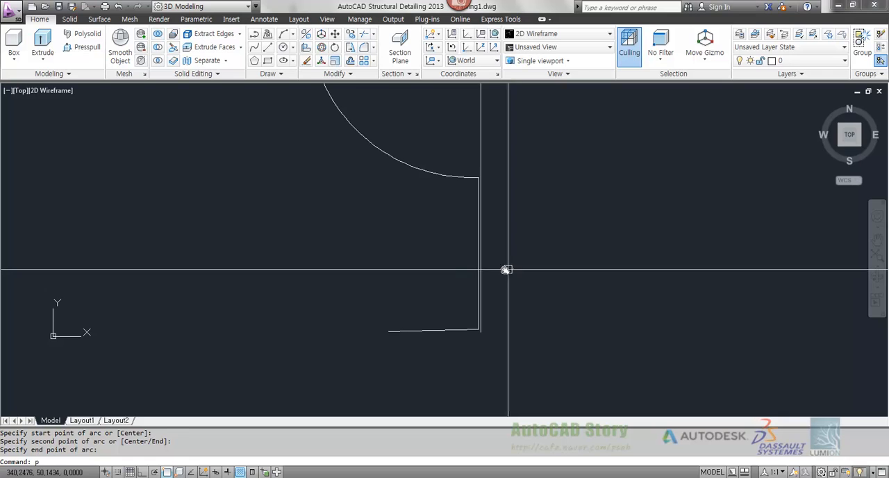
pyautogui.press('space')
pyautogui.click(427, 174)
pyautogui.press('Return')
pyautogui.write('j')
pyautogui.press('Return')
pyautogui.click(434, 176)
pyautogui.click(330, 144)
pyautogui.click(565, 369)
pyautogui.press('Return')
pyautogui.press('Return')
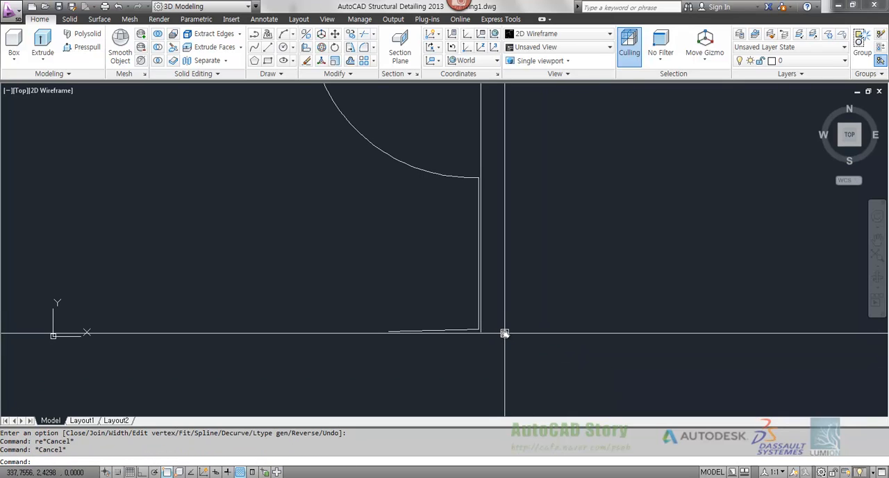
# Revolve the joined profile around the vertical line with REVSURF, using start angle 0 and an included angle of 360.
pyautogui.write('revsu')
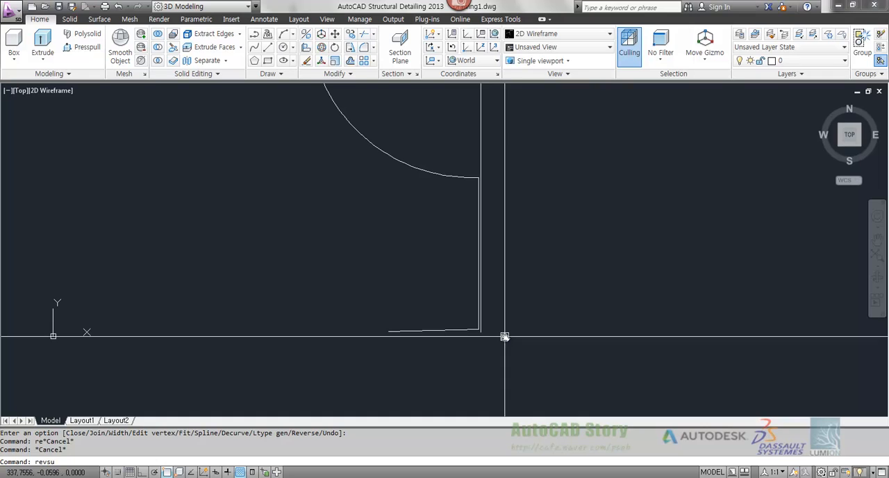
pyautogui.write('rf')
pyautogui.press('Return')
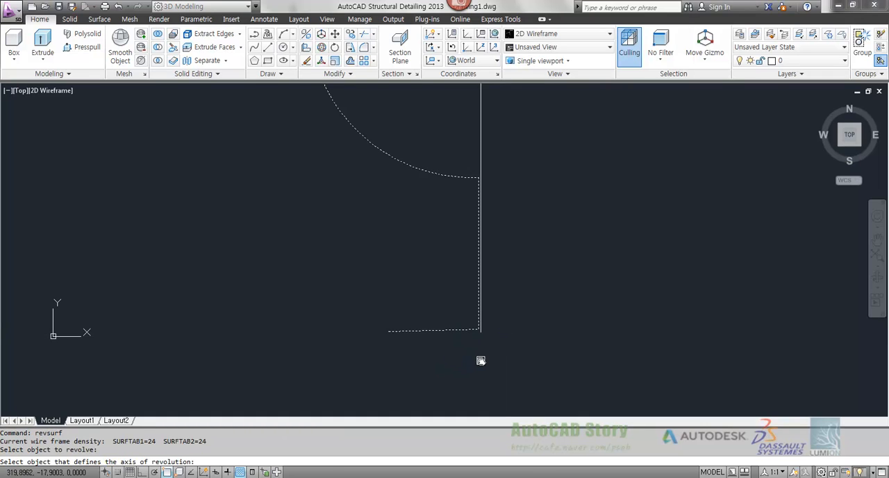
pyautogui.click(481, 164)
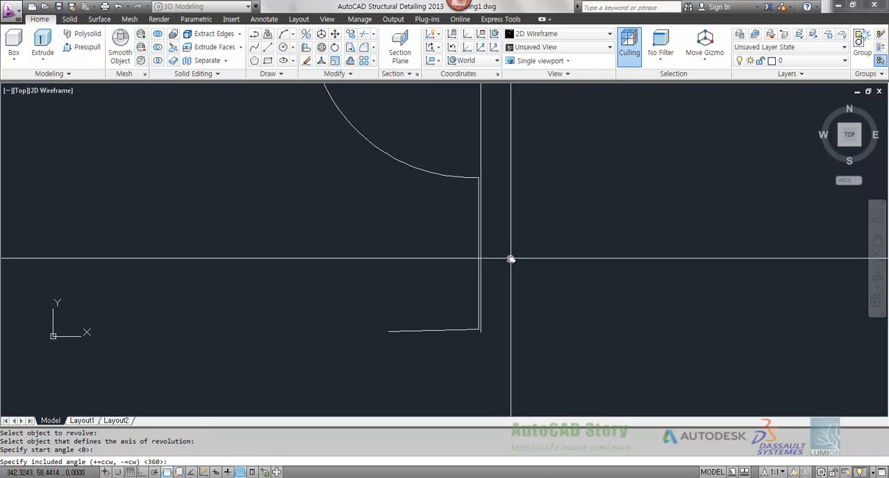
pyautogui.press('Return')
pyautogui.keyDown('shift'); pyautogui.moveTo(511, 259); pyautogui.dragTo(327, 207, button='middle'); pyautogui.keyUp('shift')
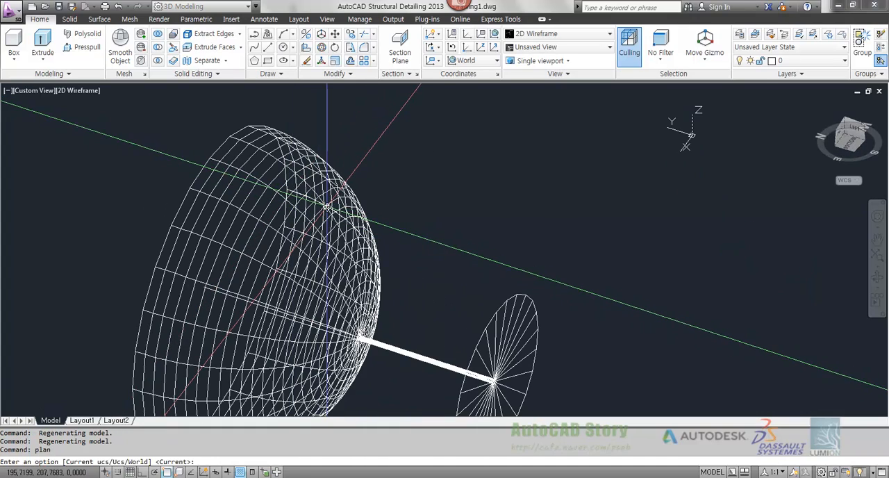
# Return to the plan view and erase the goblet mesh together with its profile and axis line.
pyautogui.press('Return')
pyautogui.scroll(-7, 326, 206)
pyautogui.scroll(5, 380, 246)
pyautogui.write('e')
pyautogui.press('Return')
pyautogui.click(439, 329)
pyautogui.click(216, 127)
pyautogui.press('Return')
pyautogui.moveTo(279, 209); pyautogui.dragTo(318, 240, button='middle')
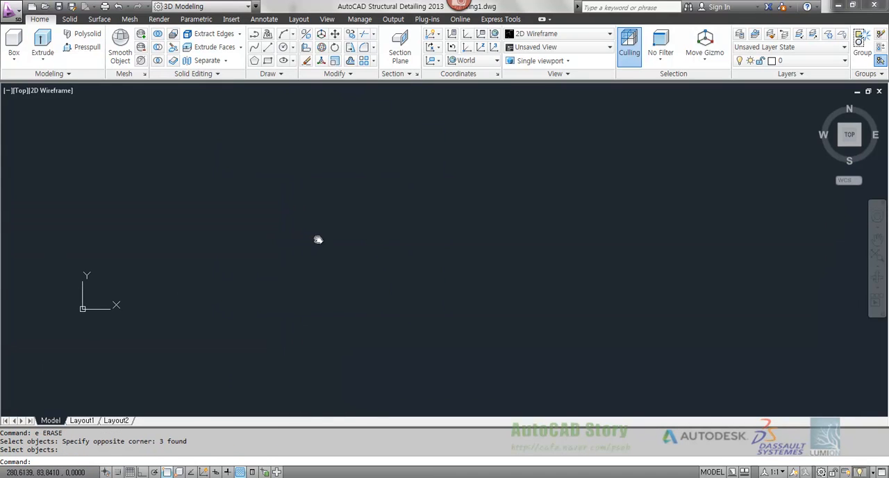
pyautogui.write('rec')
pyautogui.press('Return')
pyautogui.click(290, 303)
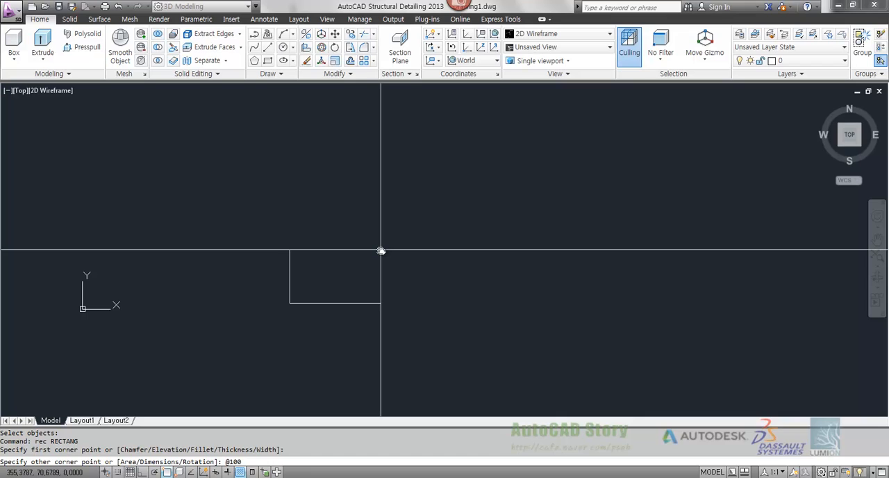
pyautogui.press('Return')
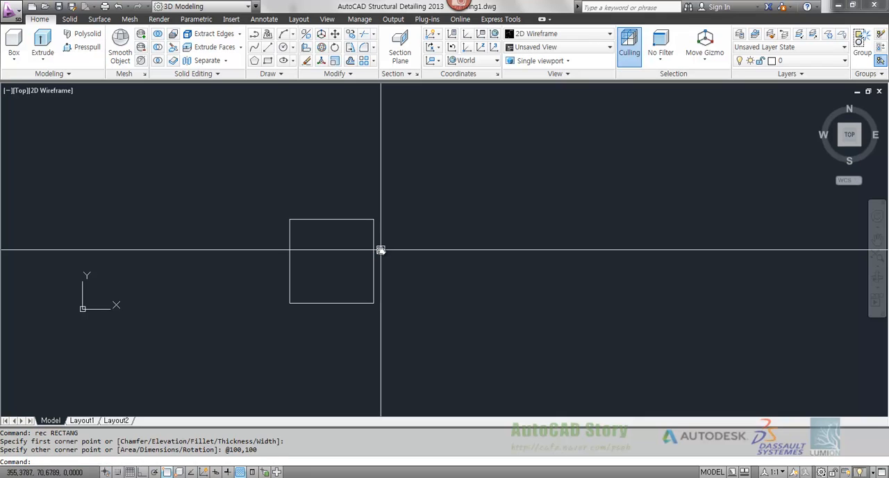
# Copy the square 100 units up along Z with the displacement @0,0,100.
pyautogui.write('co')
pyautogui.press('Return')
pyautogui.click(405, 334)
pyautogui.click(325, 264)
pyautogui.press('Return')
pyautogui.click(336, 268)
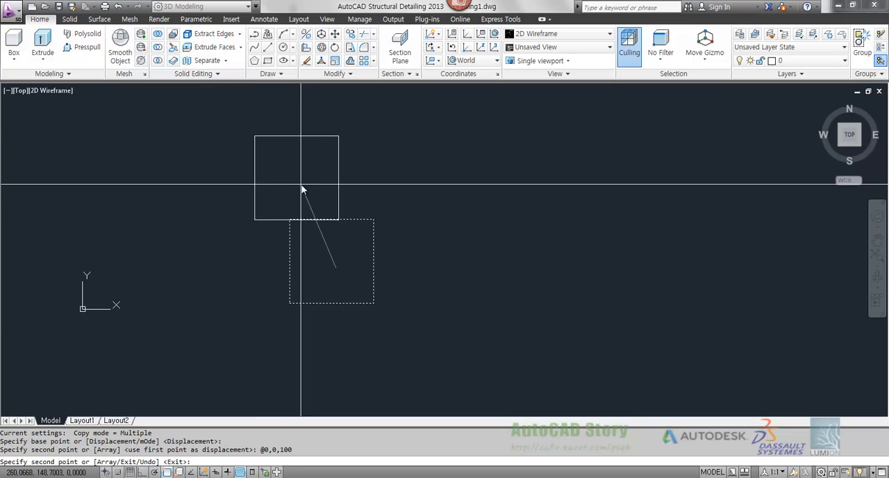
pyautogui.press('Escape')
# Select the stacked squares with a crossing window and copy them by another @0,0,100.
pyautogui.write('c')
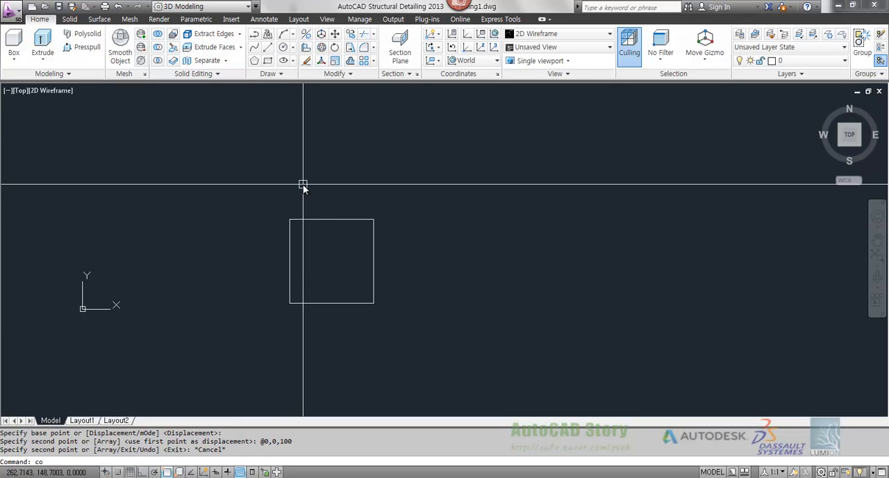
pyautogui.write('o')
pyautogui.press('Return')
pyautogui.click(455, 334)
pyautogui.click(321, 261)
pyautogui.press('Return')
pyautogui.click(335, 277)
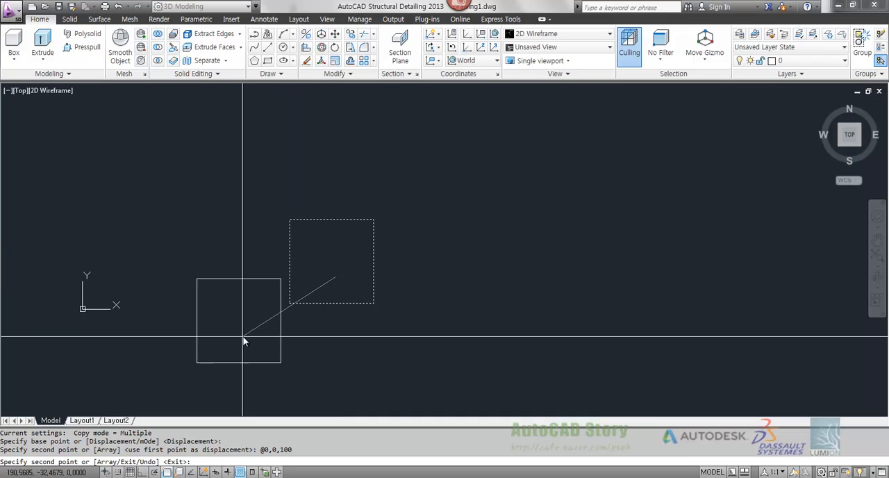
# Finish the copy and erase the surplus geometry from the stack, keeping two squares one above the other along Z.
pyautogui.press('Escape')
pyautogui.keyDown('shift'); pyautogui.moveTo(428, 303); pyautogui.dragTo(386, 189, button='middle'); pyautogui.keyUp('shift')
pyautogui.scroll(4, 386, 189)
pyautogui.write('e')
pyautogui.press('Return')
pyautogui.press('Return')
pyautogui.write('l')
pyautogui.press('Return')
pyautogui.press('Escape')
pyautogui.press('Escape')
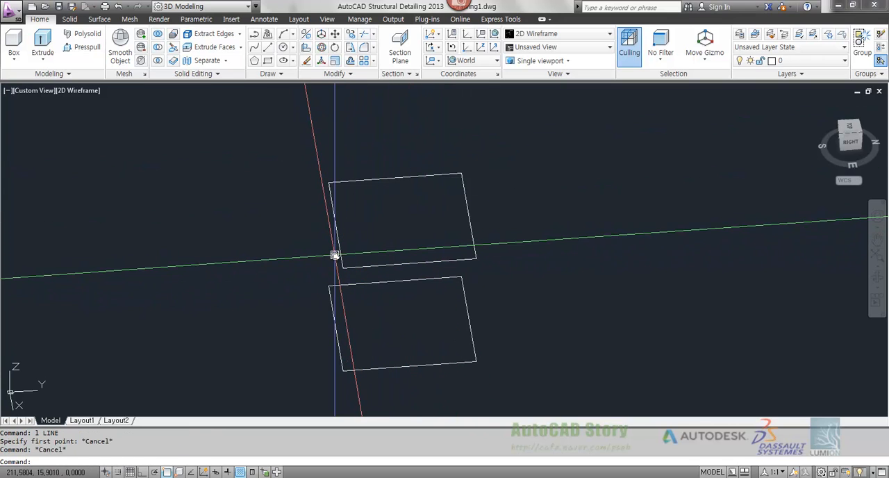
pyautogui.press('F1')
pyautogui.press('Escape')
# Draw vertical lines between the matching corners of the two squares to complete a wireframe cube.
pyautogui.write('l')
pyautogui.press('Return')
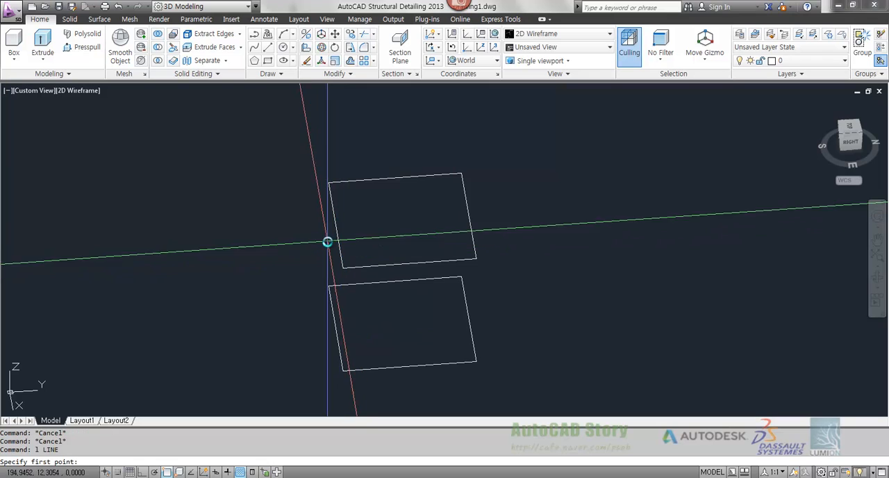
pyautogui.click(328, 183)
pyautogui.click(329, 285)
pyautogui.press('Return')
pyautogui.press('Return')
pyautogui.click(343, 267)
pyautogui.click(354, 371)
pyautogui.press('Return')
pyautogui.press('Return')
pyautogui.click(459, 177)
pyautogui.click(461, 289)
pyautogui.press('Return')
# Define a three-point UCS on the cube's side face, with origin at a bottom corner, X along the bottom edge and Y up the vertical edge.
pyautogui.keyDown('shift'); pyautogui.moveTo(427, 347); pyautogui.dragTo(420, 246, button='middle'); pyautogui.keyUp('shift')
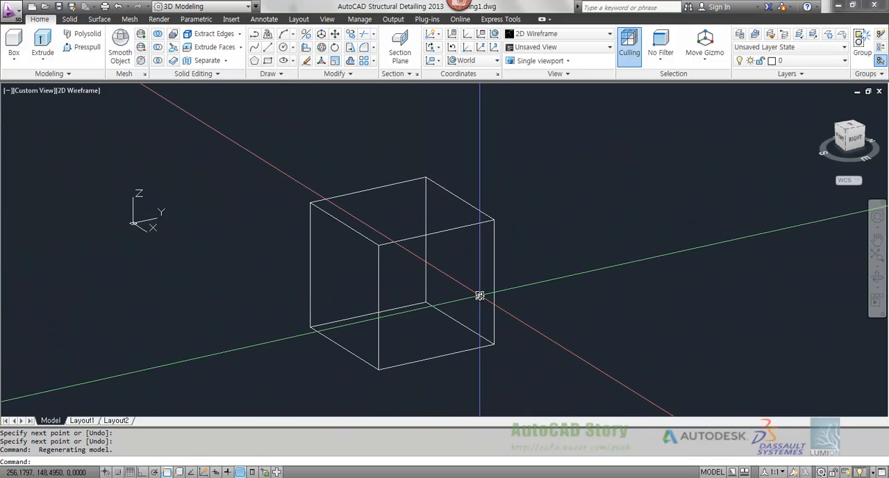
pyautogui.moveTo(478, 298); pyautogui.dragTo(431, 285, button='middle')
pyautogui.write('u')
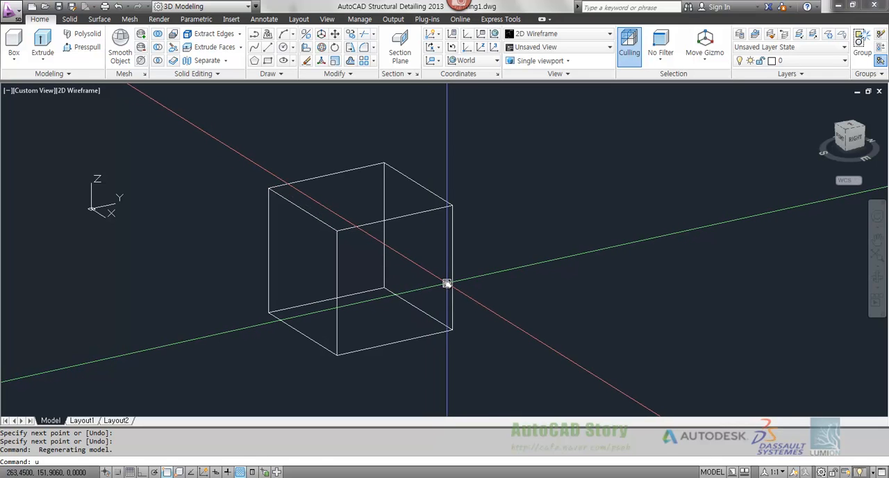
pyautogui.write('cs')
pyautogui.press('Return')
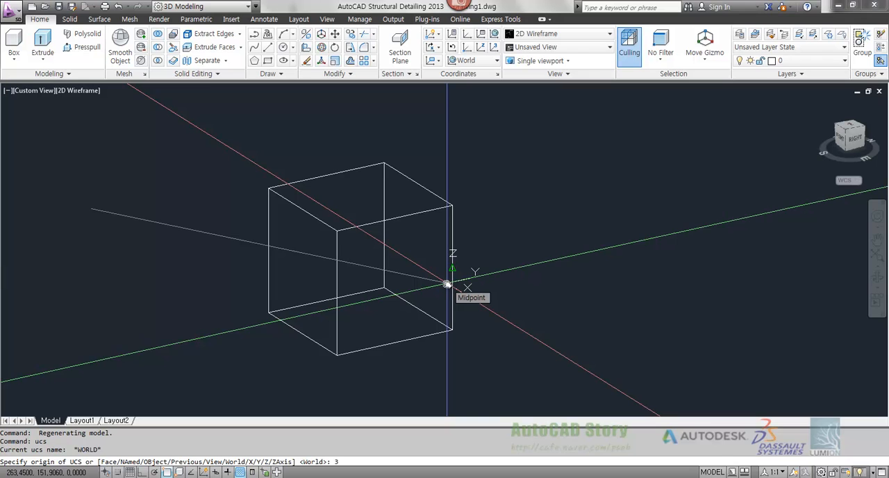
pyautogui.write('3')
pyautogui.press('Return')
pyautogui.click(269, 313)
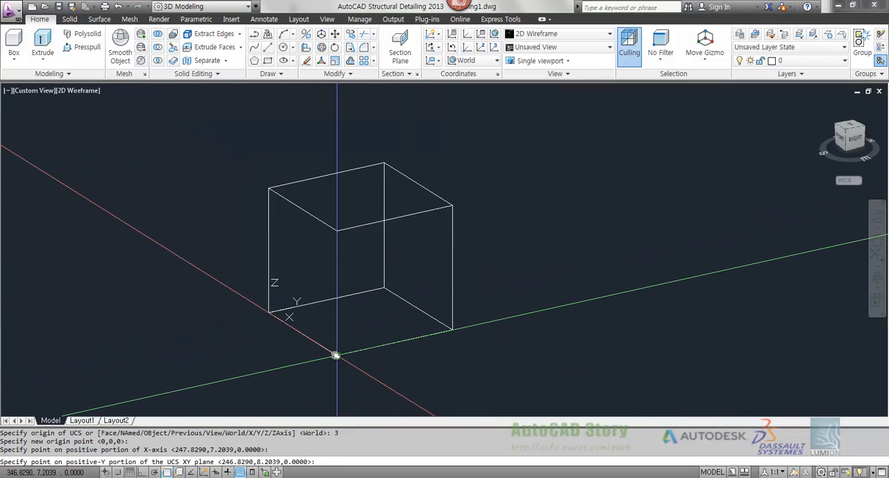
pyautogui.press('Return')
pyautogui.click(270, 189)
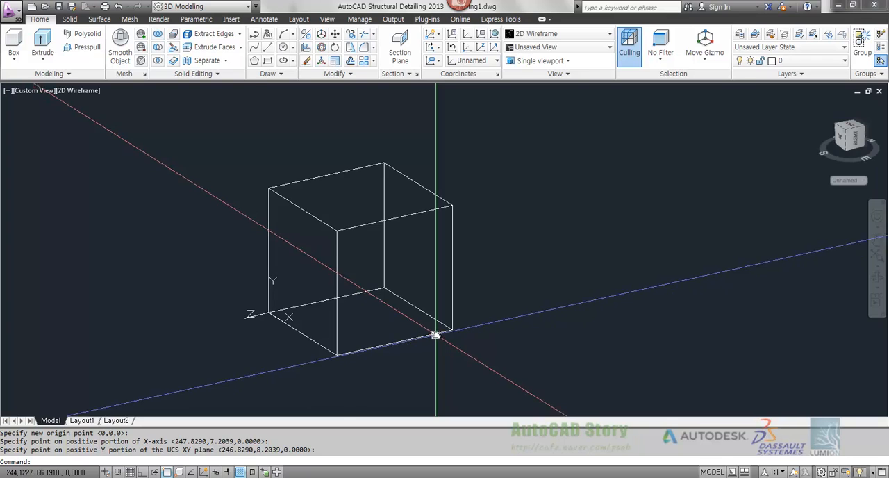
# Draw a quarter arc on that face, centred on the UCS origin, from the adjacent bottom corner to the corner above the origin.
pyautogui.write('ar')
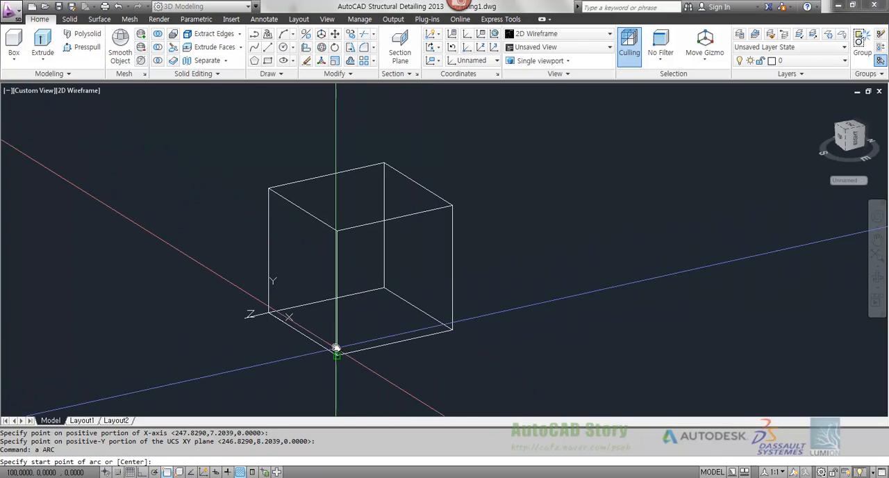
pyautogui.write('c')
pyautogui.press('Return')
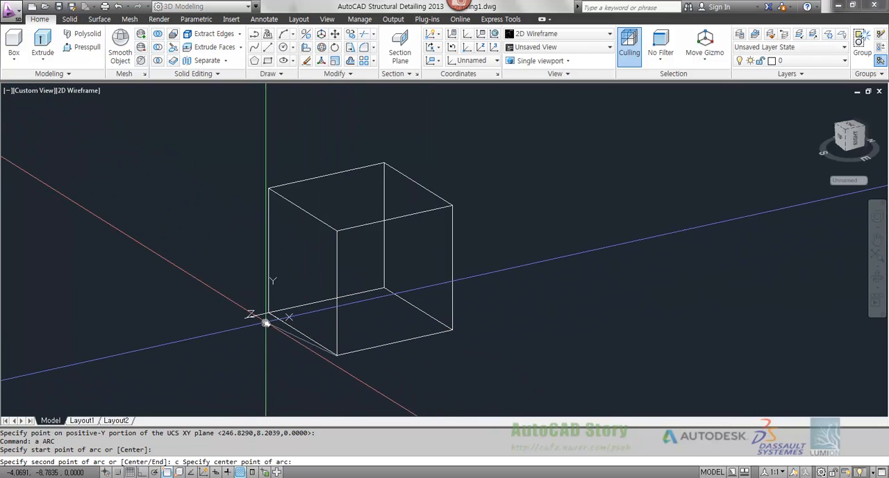
pyautogui.click(268, 314)
pyautogui.click(270, 189)
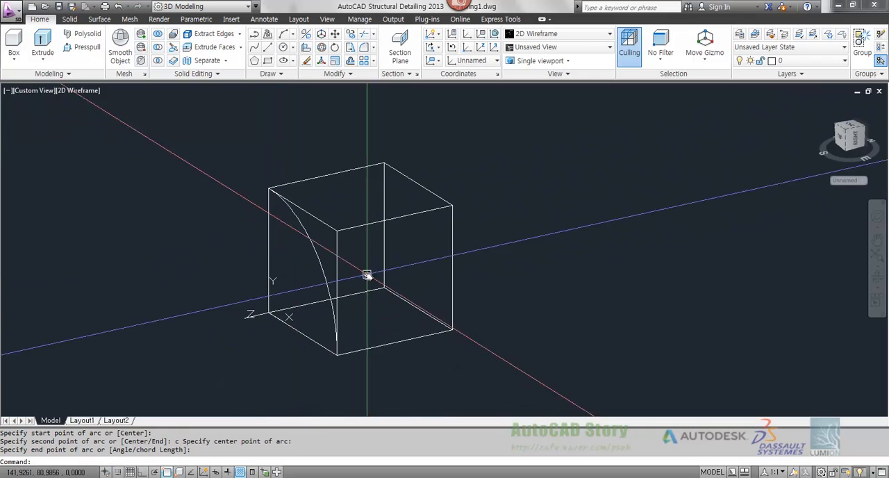
# Revolve the arc with REVSURF about the vertical edge through the UCS origin, using start angle 0 and included angle 90.
pyautogui.write('rev')
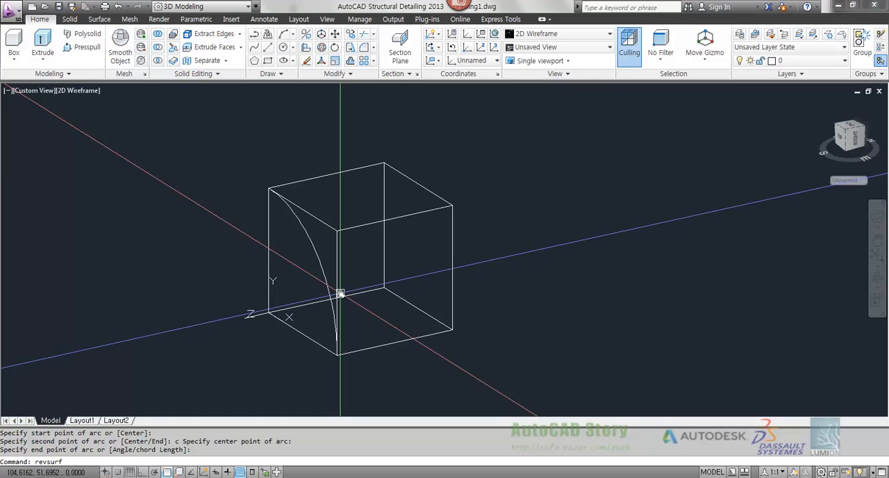
pyautogui.write('surf')
pyautogui.press('Return')
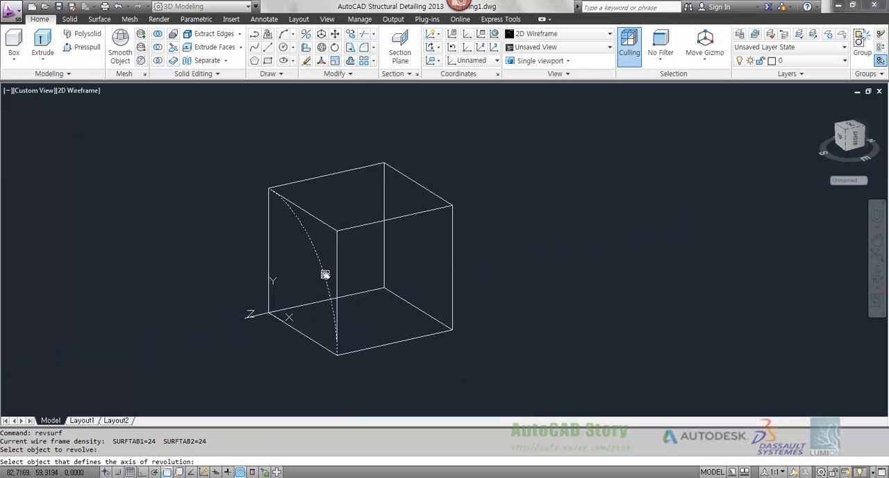
pyautogui.click(267, 296)
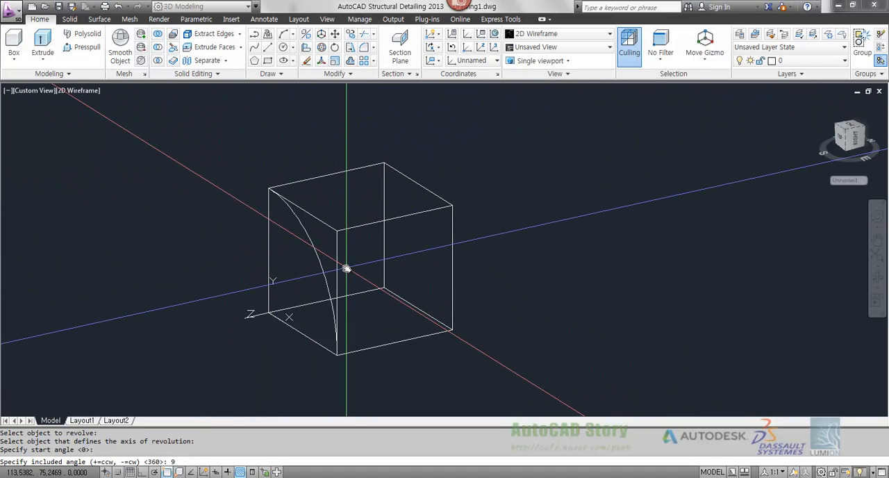
pyautogui.press('Return')
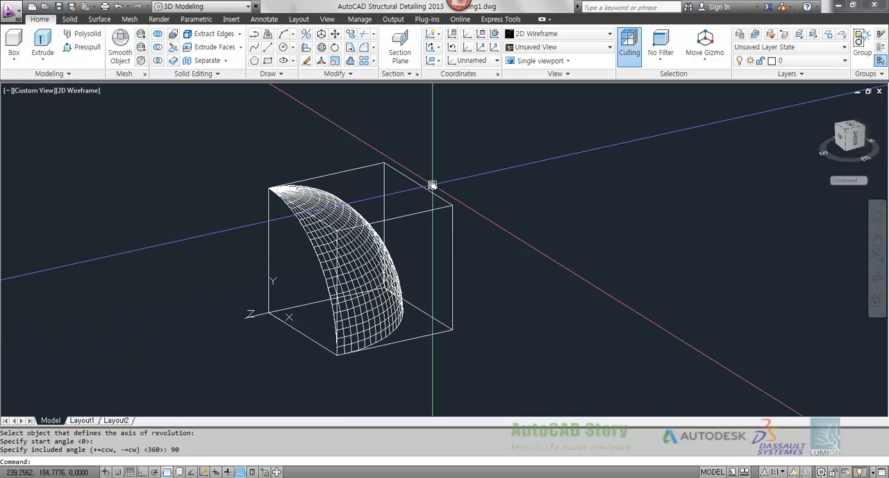
# Erase the wireframe cube together with the arc and the revolved mesh.
pyautogui.keyDown('shift'); pyautogui.moveTo(465, 272); pyautogui.dragTo(237, 300, button='middle'); pyautogui.keyUp('shift')
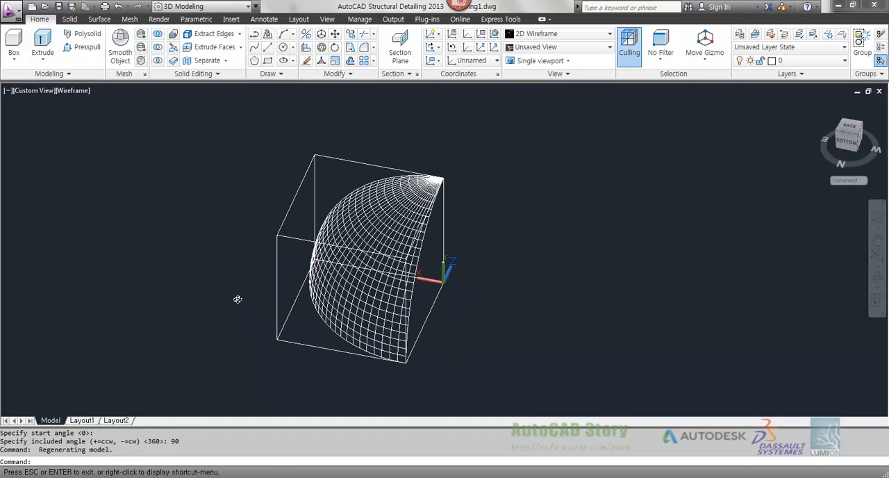
pyautogui.press('Escape')
pyautogui.write('e')
pyautogui.press('Return')
pyautogui.click(452, 367)
pyautogui.click(245, 164)
pyautogui.press('Return')
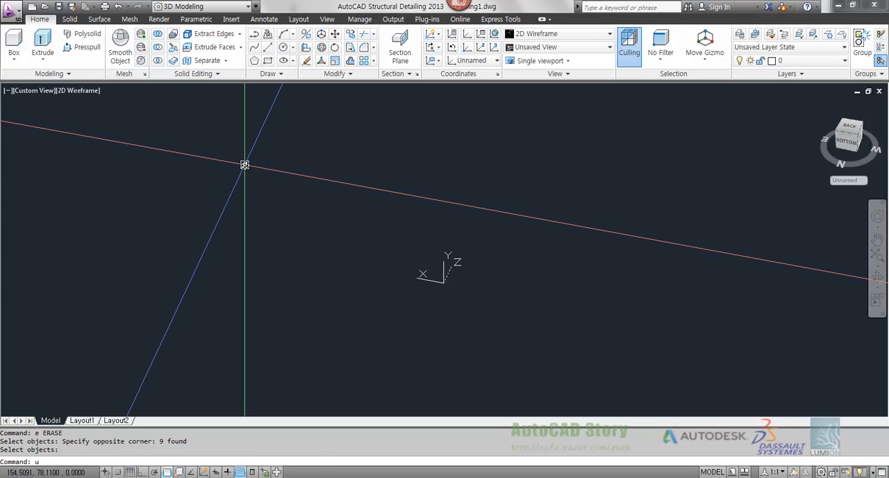
# Reset the UCS to World, return to the plan view and draw a large circle in the empty drawing.
pyautogui.press('Return')
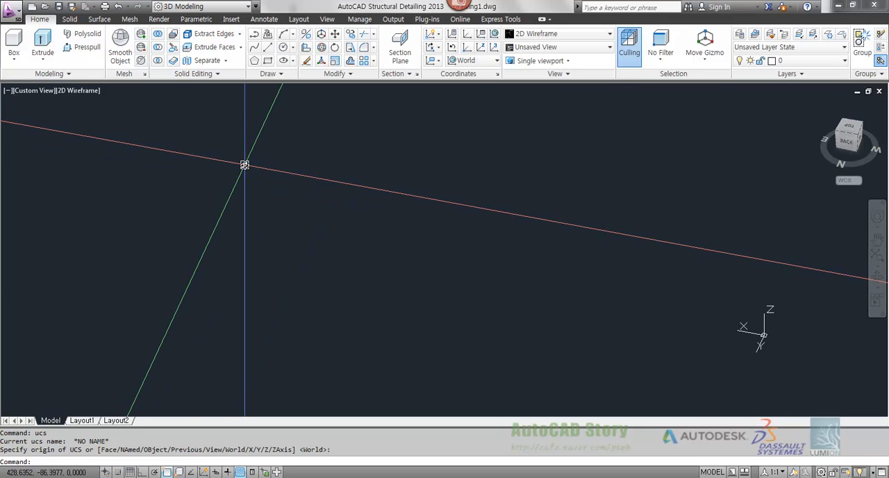
pyautogui.press('Return')
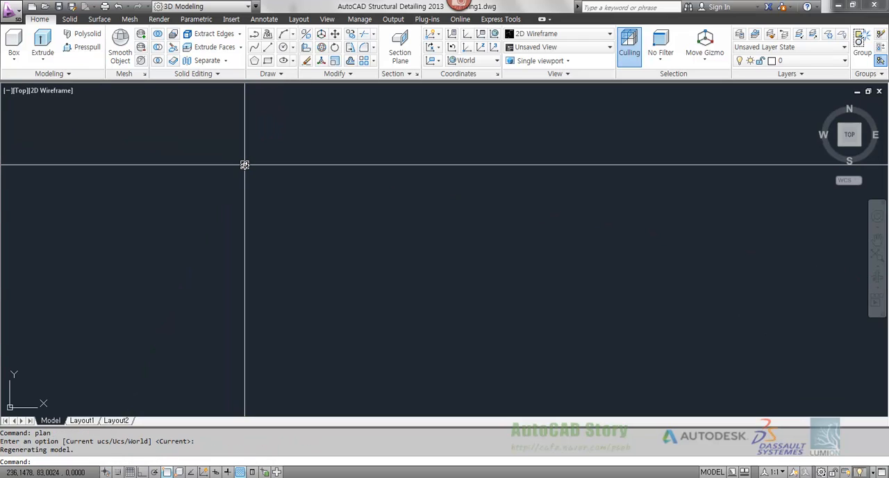
pyautogui.write('c')
pyautogui.press('Return')
pyautogui.click(393, 251)
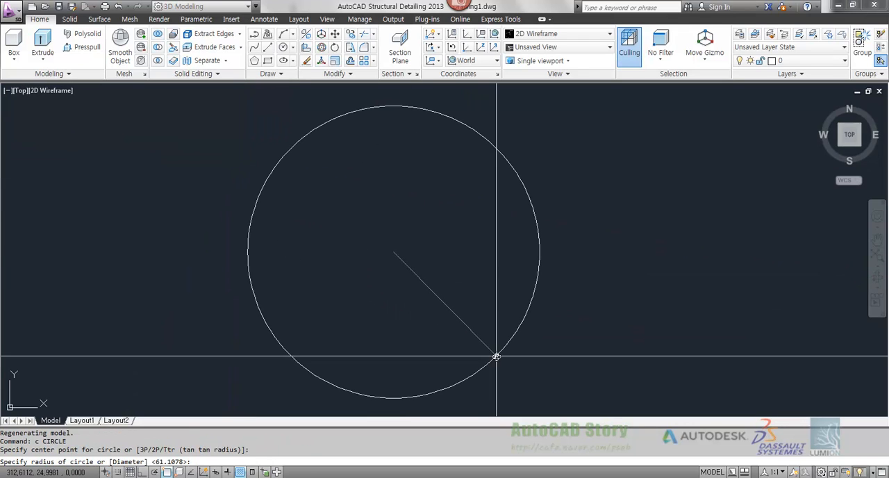
pyautogui.click(496, 348)
# Turn on Ortho and draw a 1-unit line upward from a quadrant of the circle.
pyautogui.keyDown('shift'); pyautogui.moveTo(492, 300); pyautogui.dragTo(403, 246, button='middle'); pyautogui.keyUp('shift')
pyautogui.write('l')
pyautogui.press('Return')
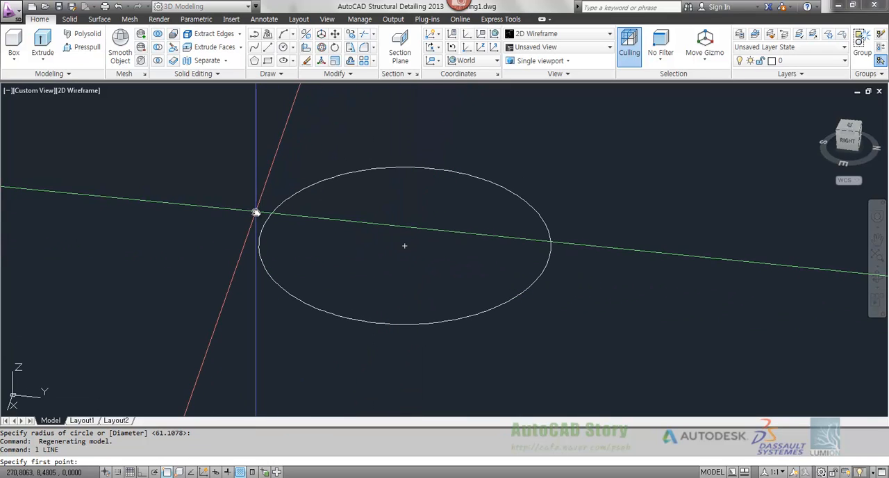
pyautogui.click(262, 228)
pyautogui.press('F8')
pyautogui.write('1')
pyautogui.press('Return')
# Erase the short vertical line at the circle's quadrant.
pyautogui.press('Return')
pyautogui.scroll(3, 264, 212)
pyautogui.write('e')
pyautogui.press('Return')
pyautogui.moveTo(244, 204); pyautogui.dragTo(318, 285)
# Draw a 10-unit vertical line at that quadrant of the circle and one about twice as tall at the opposite quadrant.
pyautogui.press('Return')
pyautogui.write('l')
pyautogui.press('Return')
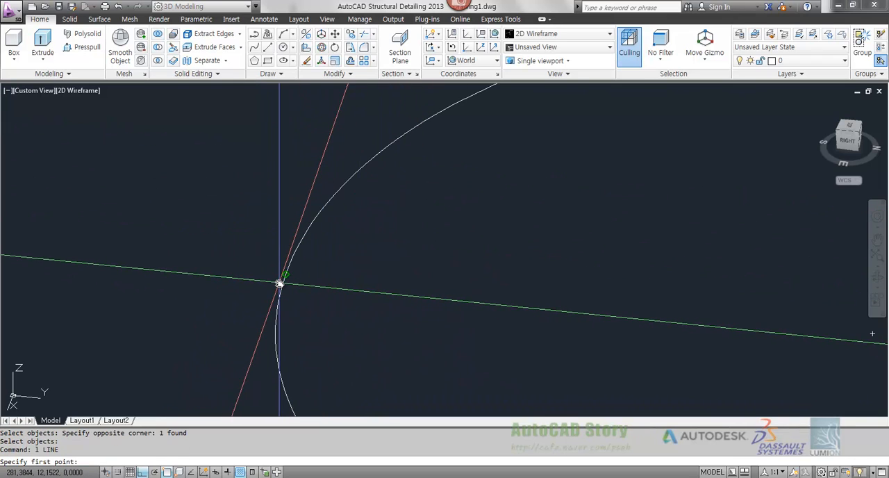
pyautogui.press('Return')
pyautogui.press('Return')
pyautogui.scroll(-3, 477, 222)
pyautogui.press('Return')
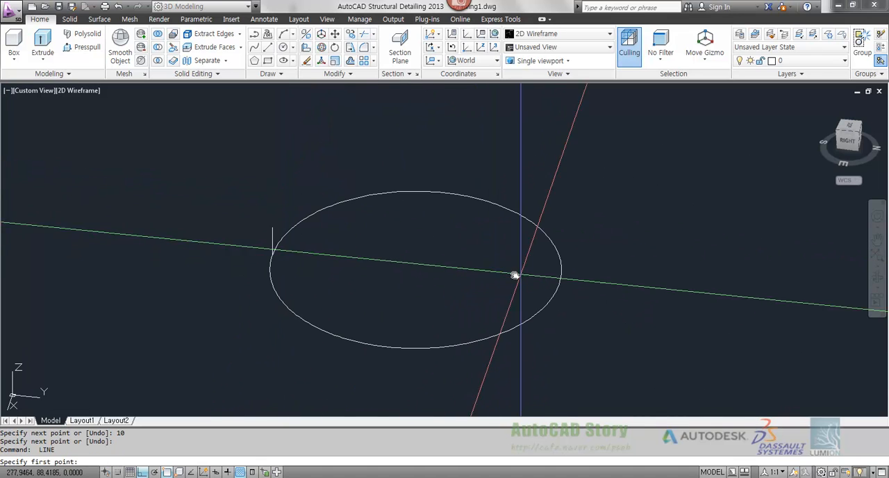
pyautogui.click(561, 271)
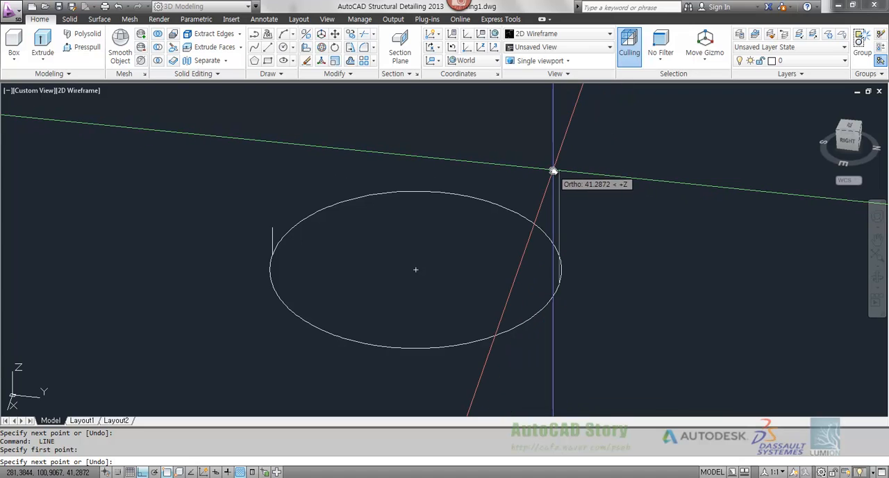
pyautogui.press('Return')
# Draw a third vertical line at the circle's rear quadrant, about one and a half times the height of the 10-unit line.
pyautogui.click(433, 189)
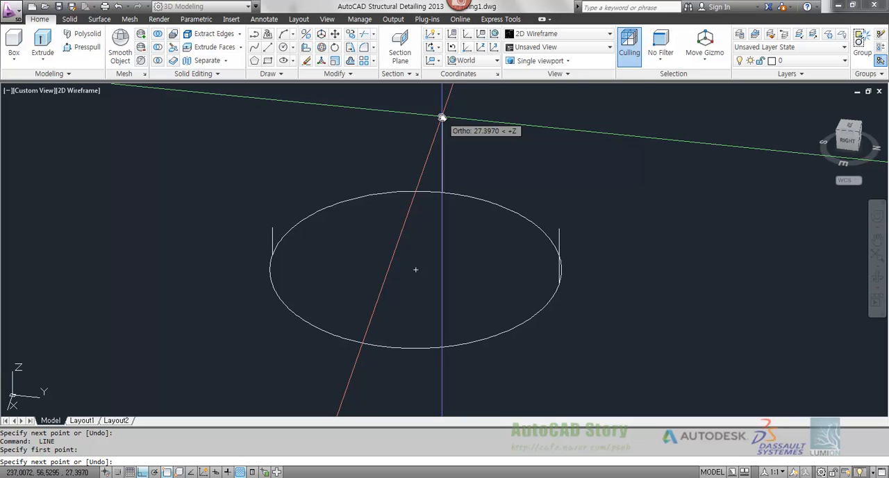
pyautogui.press('Escape')
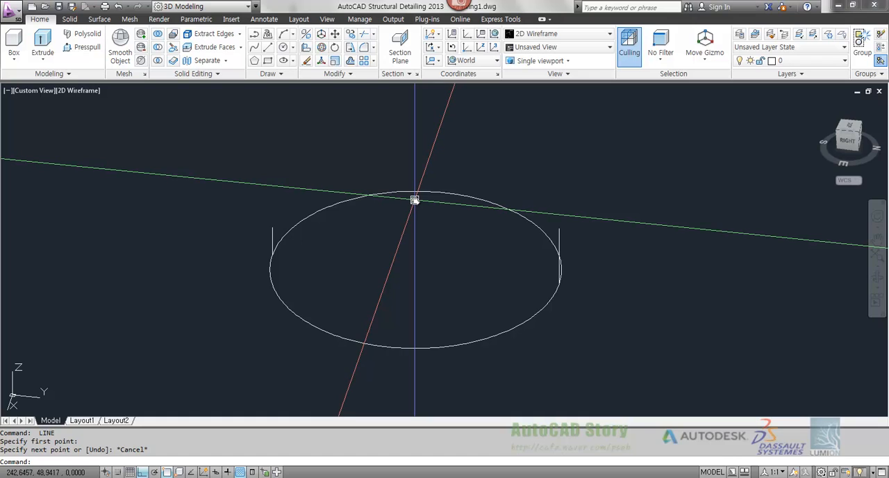
pyautogui.write('l')
pyautogui.press('Return')
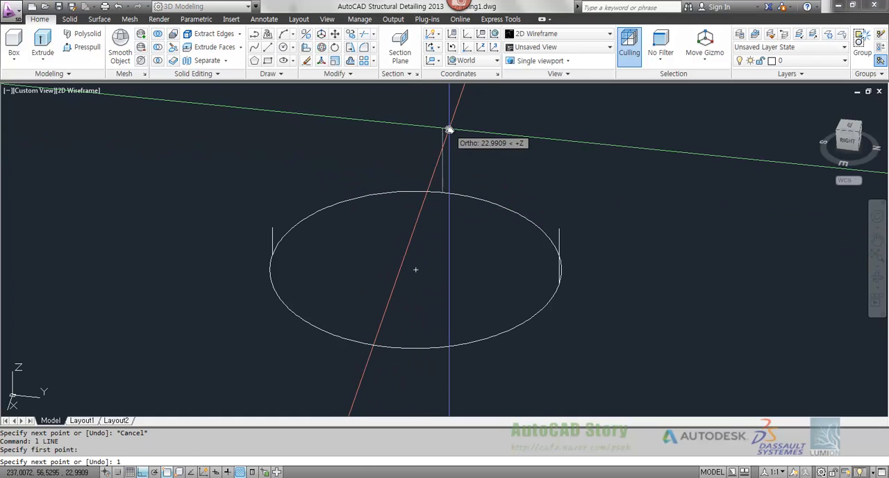
pyautogui.press('Escape')
pyautogui.press('Escape')
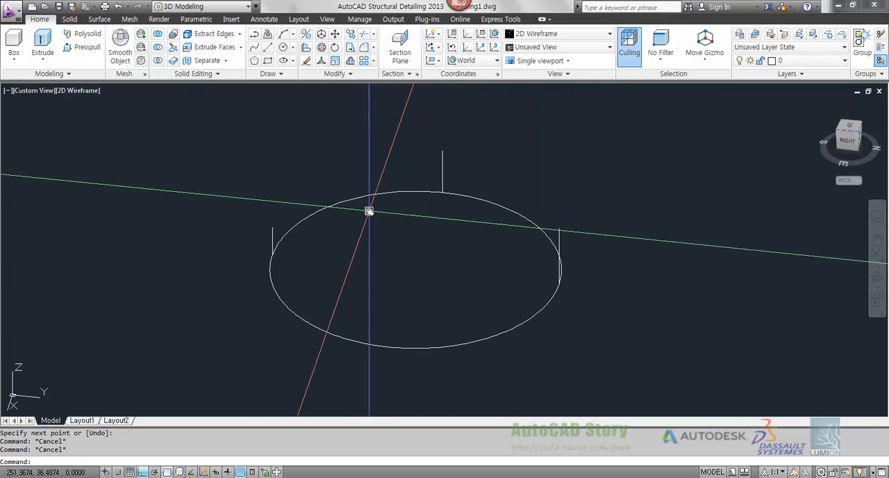
# Connect the tops of the shortest and tallest vertical lines, and draw a line from the third one's top to that line's midpoint.
pyautogui.keyDown('shift'); pyautogui.moveTo(352, 234); pyautogui.dragTo(424, 241, button='middle'); pyautogui.keyUp('shift')
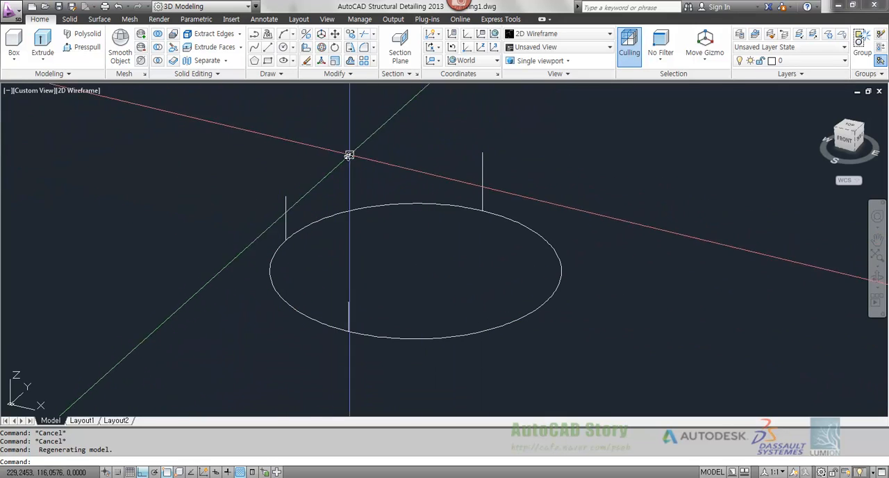
pyautogui.write('l')
pyautogui.press('Return')
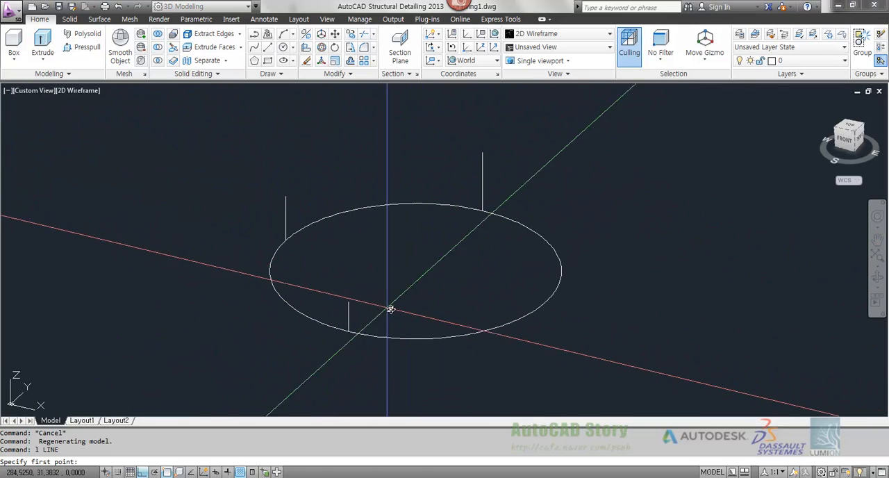
pyautogui.click(352, 307)
pyautogui.click(482, 154)
pyautogui.press('Return')
pyautogui.press('Return')
pyautogui.click(286, 196)
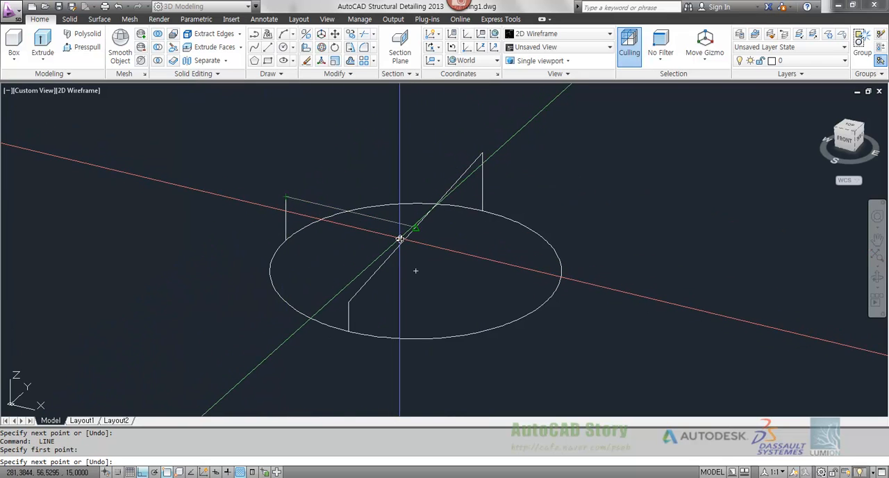
pyautogui.press('Return')
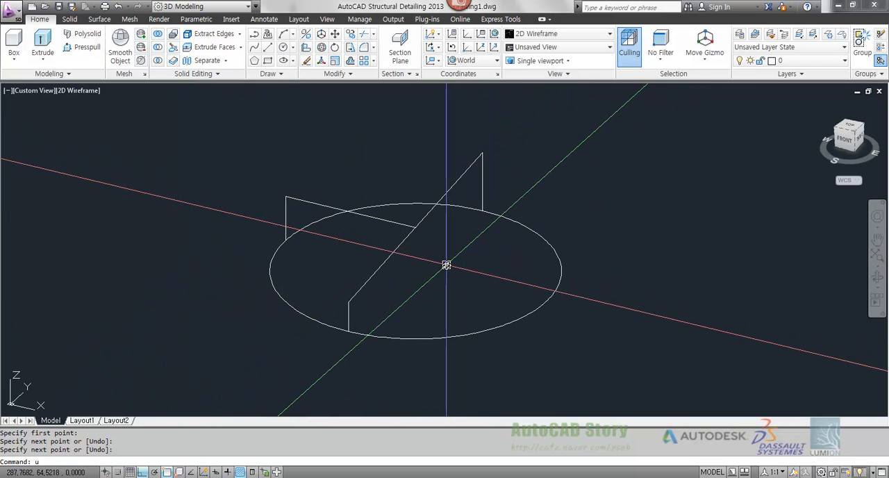
# Define a three-point UCS with origin at the sloping line's midpoint, X toward the tallest line's top and Y toward the third line's top.
pyautogui.write('3')
pyautogui.press('Return')
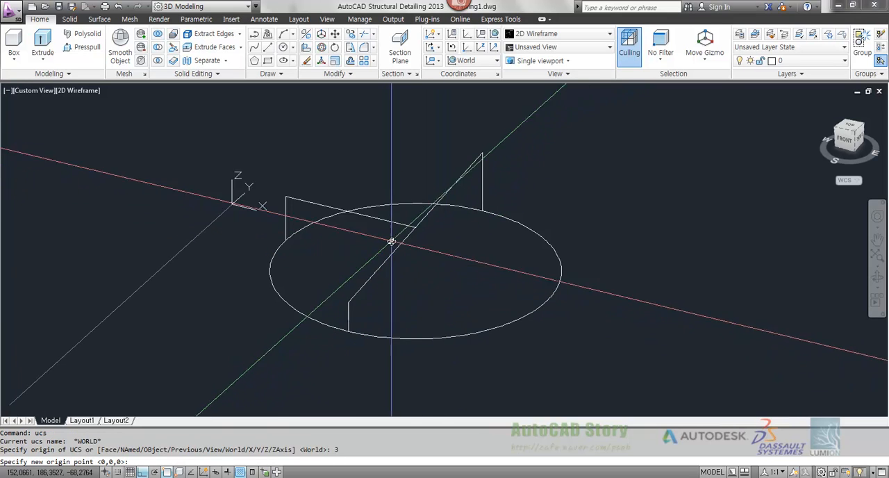
pyautogui.click(482, 153)
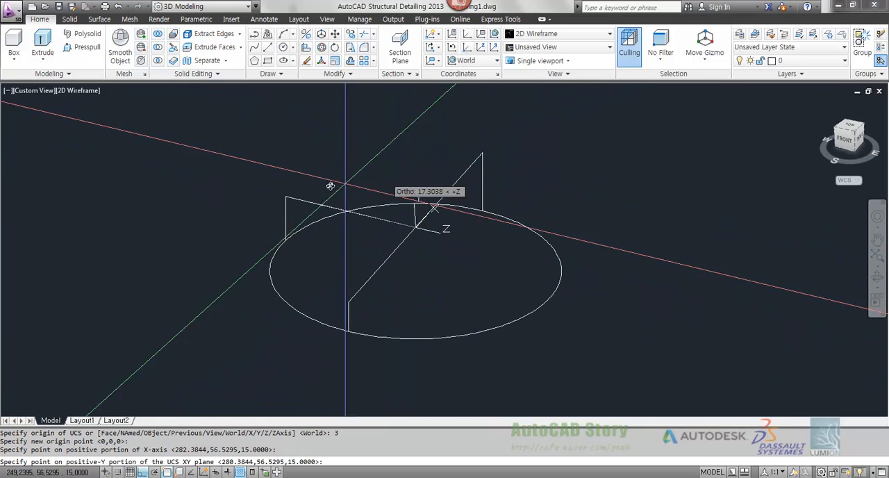
pyautogui.click(285, 197)
# Draw a line from the UCS origin straight up along its Z axis, perpendicular to the tilted plane.
pyautogui.keyDown('shift'); pyautogui.moveTo(393, 267); pyautogui.dragTo(468, 274, button='middle'); pyautogui.keyUp('shift')
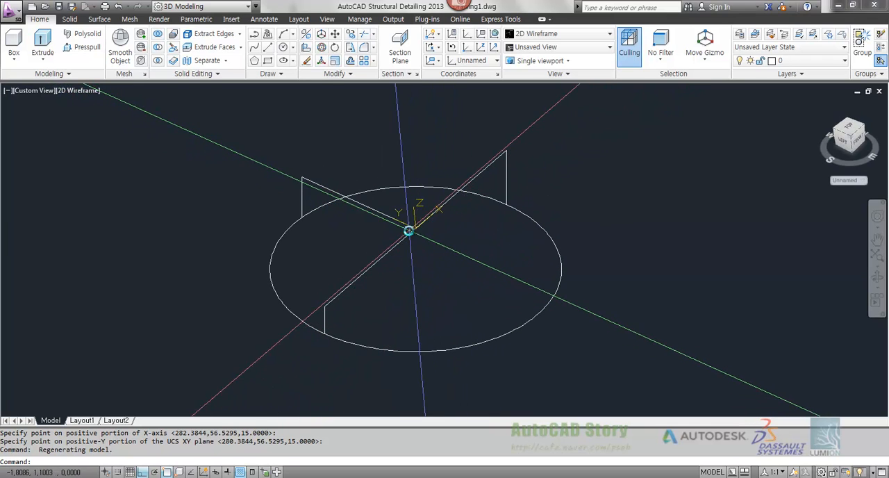
pyautogui.press('Return')
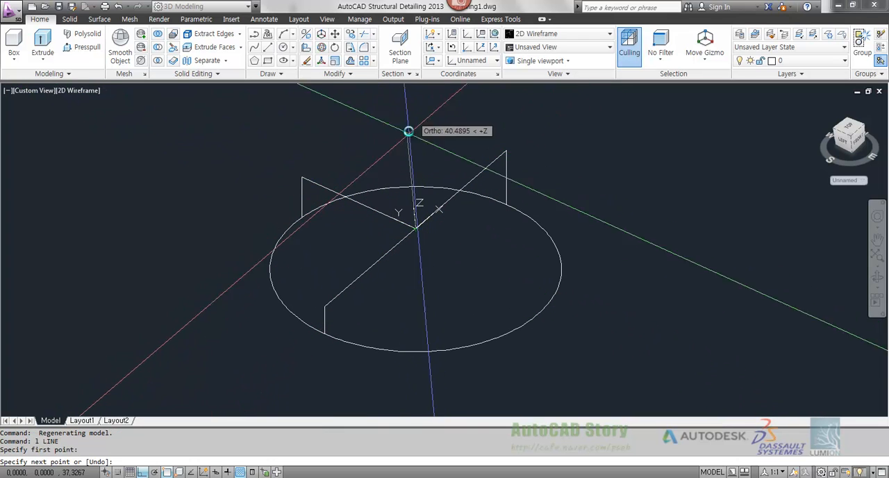
pyautogui.click(410, 108)
pyautogui.press('Escape')
pyautogui.press('Escape')
pyautogui.write('uc')
pyautogui.press('Return')
pyautogui.press('Escape')
pyautogui.press('Escape')
# Define a Z-axis UCS with its origin at the foot of the shortest vertical line and Z horizontal, tangent to the large circle.
pyautogui.write('u')
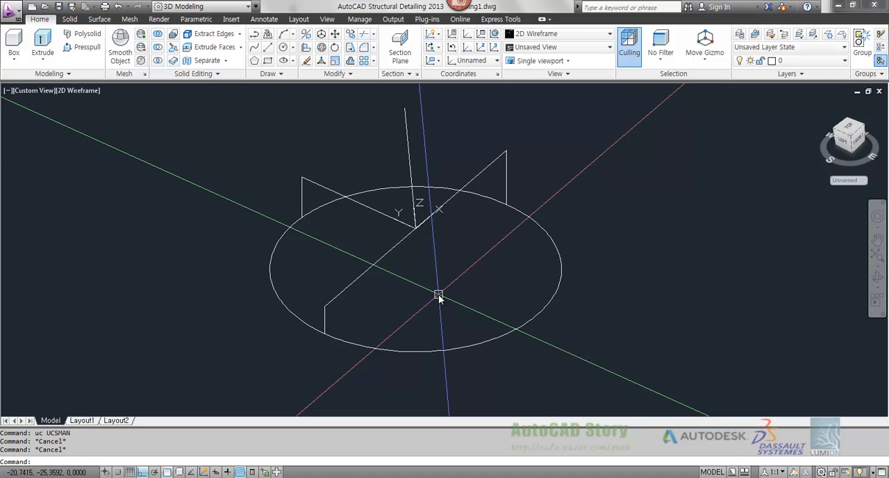
pyautogui.write('cs')
pyautogui.press('Return')
pyautogui.write('za')
pyautogui.press('Return')
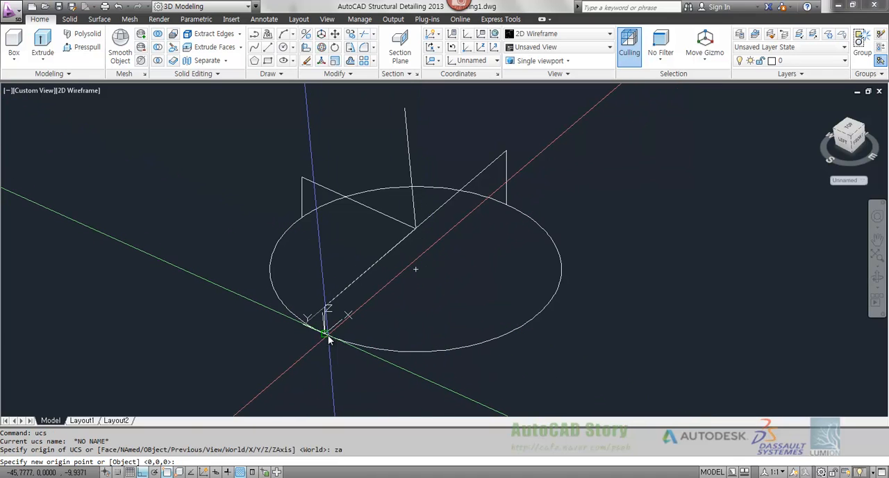
pyautogui.click(325, 334)
pyautogui.click(496, 387)
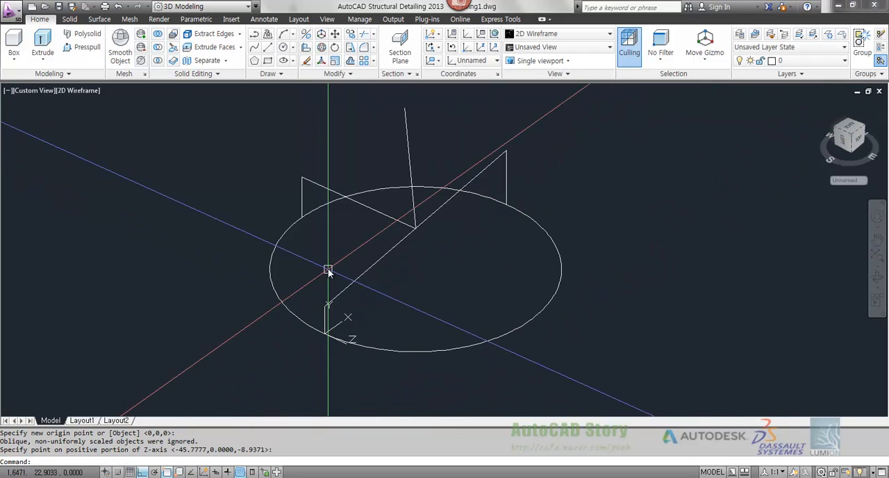
# Draw a circle with a radius of about 3 units, centred on the top end of the shortest vertical line.
pyautogui.write('c')
pyautogui.press('Return')
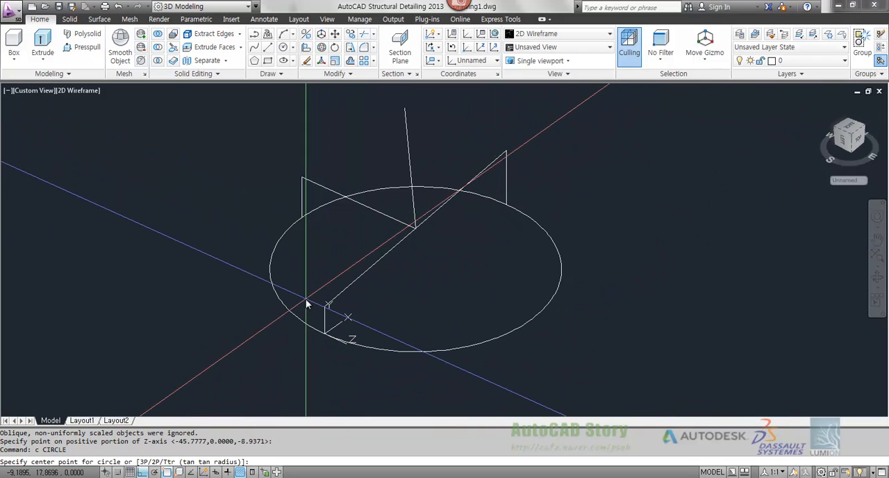
pyautogui.click(325, 306)
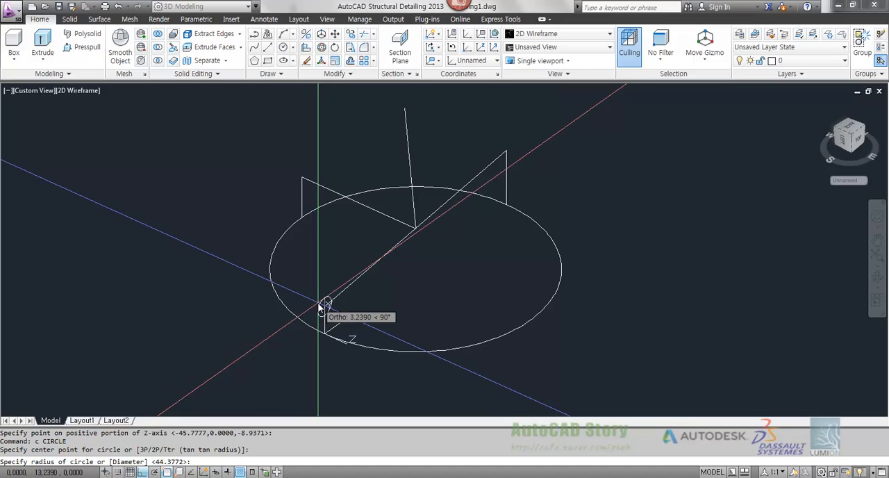
pyautogui.click(318, 309)
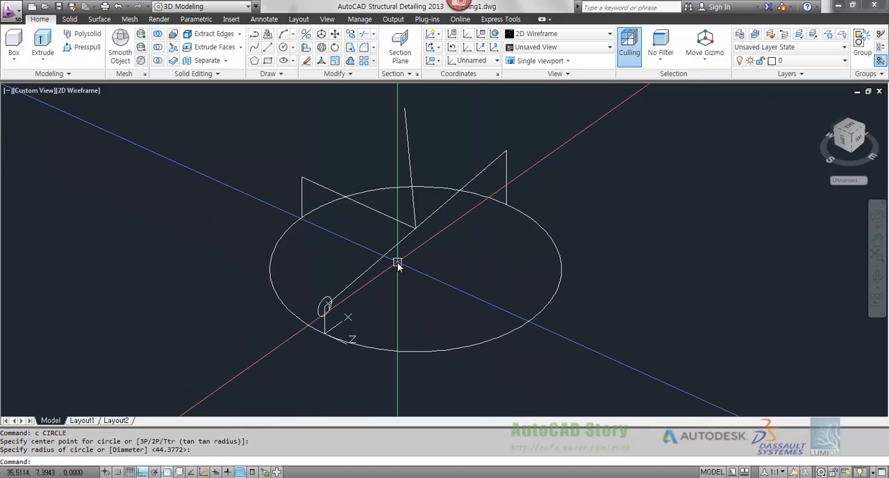
# Revolve the small circle with REVSURF around the line normal to the tilted plane, from angle 0 through an included angle of -180.
pyautogui.write('revsurf')
pyautogui.press('Return')
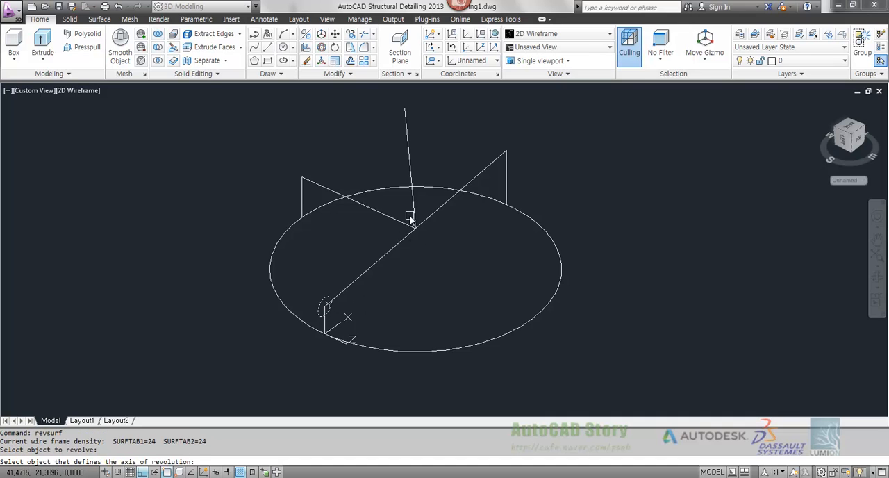
pyautogui.click(413, 216)
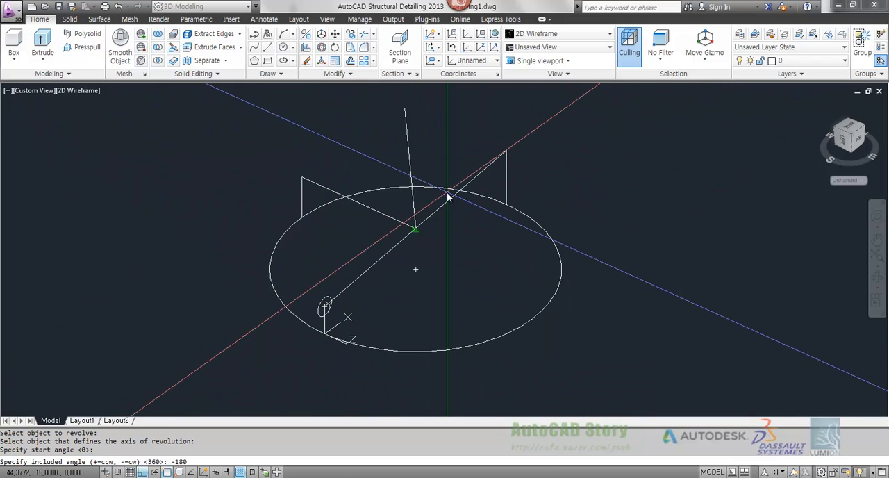
pyautogui.press('Return')
pyautogui.keyDown('shift'); pyautogui.moveTo(498, 244); pyautogui.dragTo(210, 216, button='middle'); pyautogui.keyUp('shift')
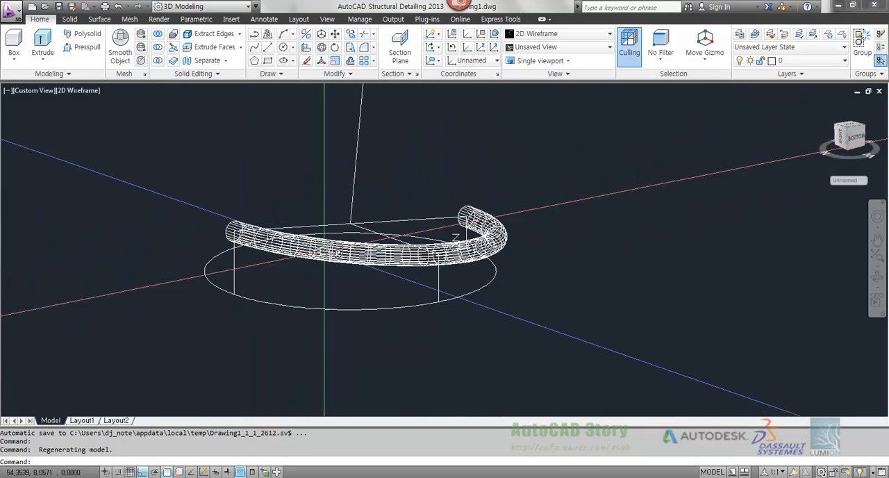
pyautogui.keyDown('shift'); pyautogui.moveTo(455, 237); pyautogui.dragTo(498, 285, button='middle'); pyautogui.keyUp('shift')
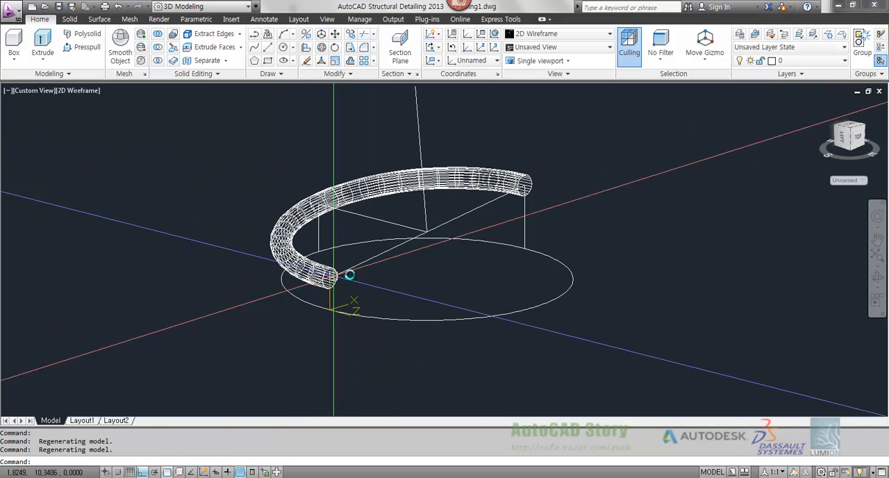
pyautogui.keyDown('shift'); pyautogui.moveTo(358, 256); pyautogui.dragTo(268, 264, button='middle'); pyautogui.keyUp('shift')
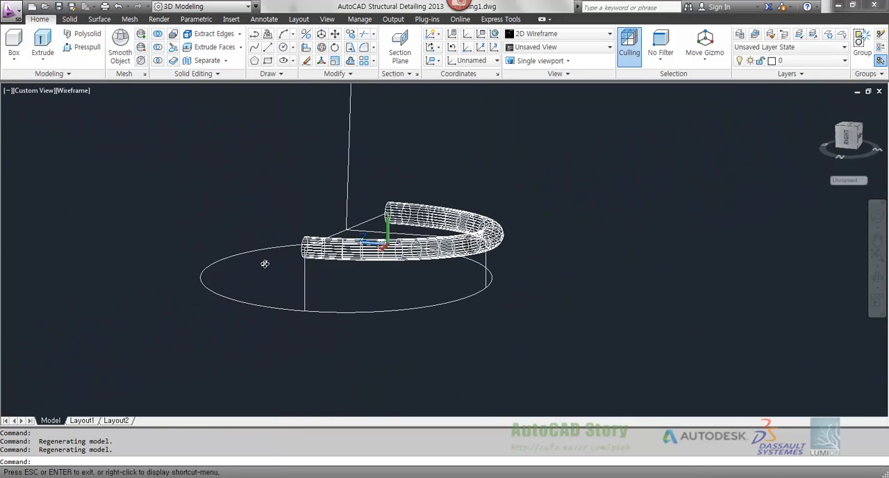
pyautogui.keyDown('shift'); pyautogui.moveTo(379, 261); pyautogui.dragTo(620, 282, button='middle'); pyautogui.keyUp('shift')
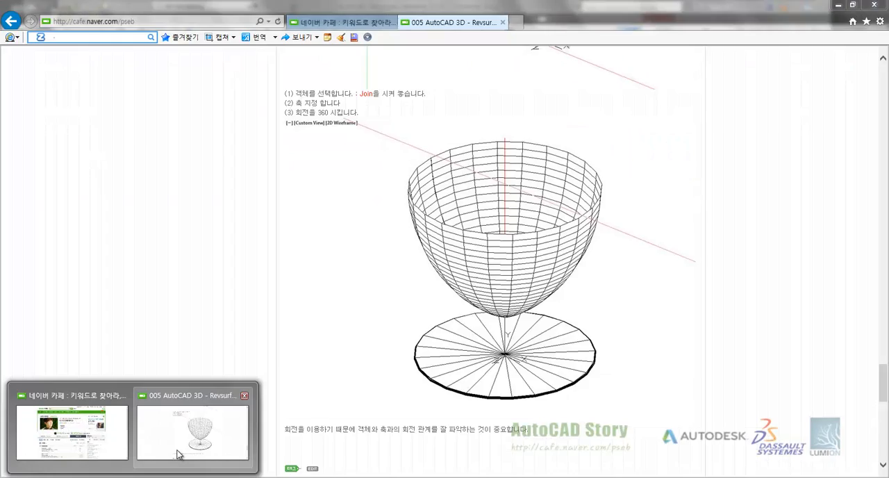
# Switch to the browser to review the Revsurf lesson's illustrations of axis and rotation direction, and return to AutoCAD.
pyautogui.click(178, 451)
pyautogui.scroll(4, 405, 319)
pyautogui.scroll(15, 403, 316)
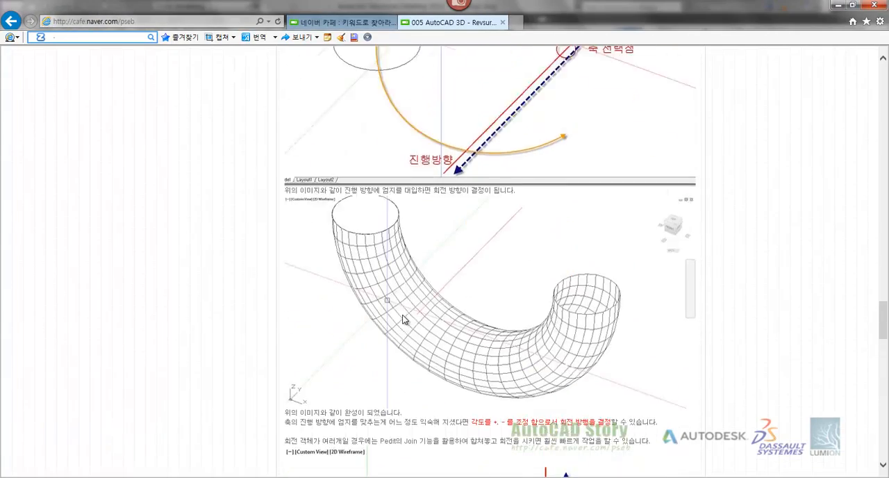
pyautogui.scroll(15, 404, 315)
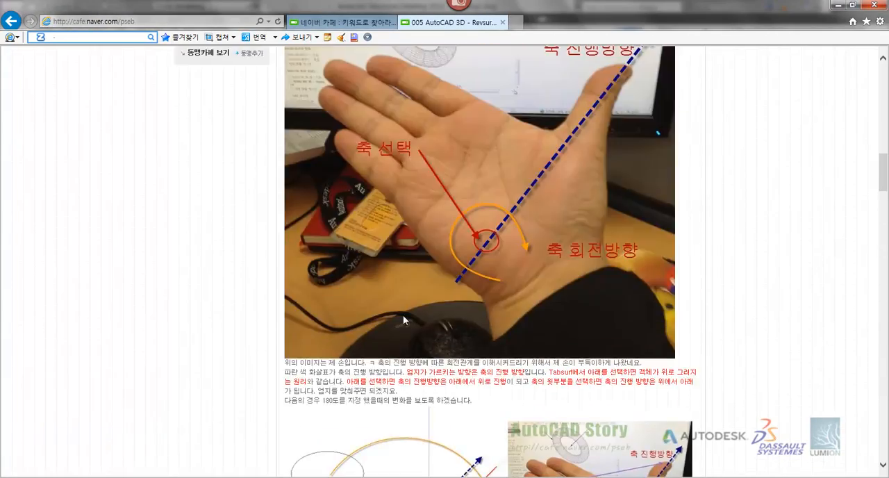
pyautogui.scroll(-10, 404, 315)
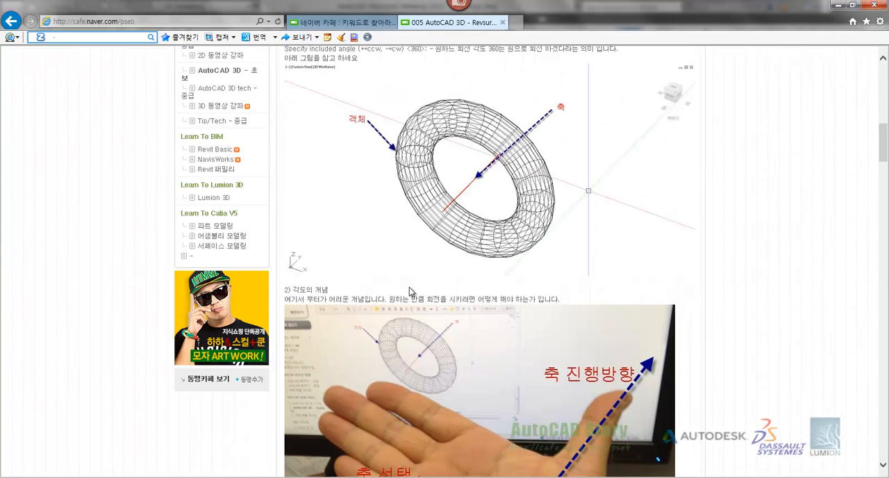
pyautogui.hotkey('alt', 'Tab')
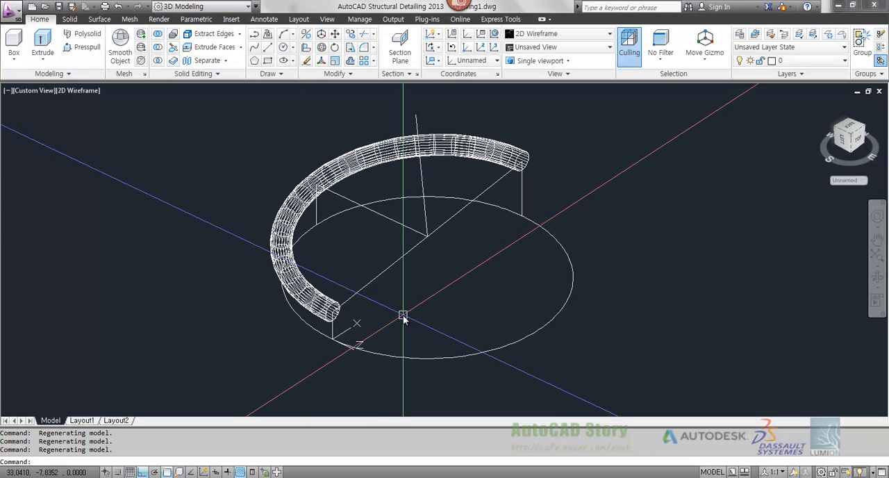